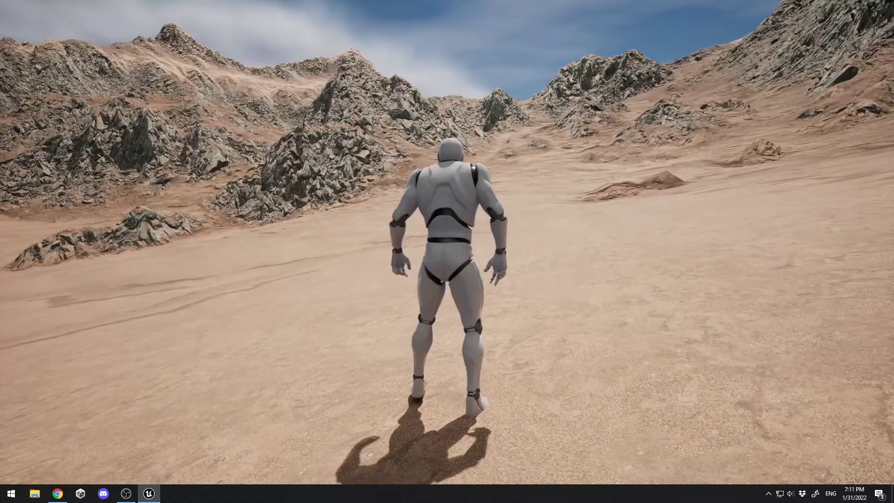
# Step: Walk the mannequin around the desert landscape in the running play session and look over the terrain
pyautogui.press('d')
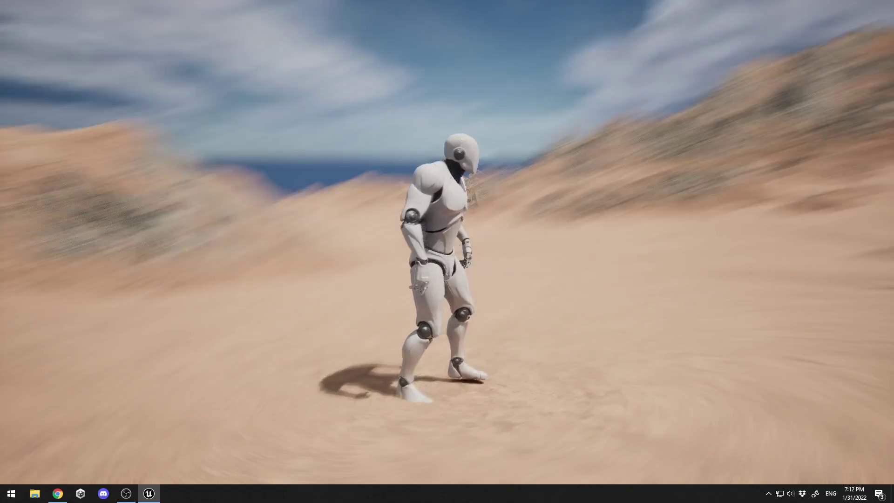
pyautogui.press('w')
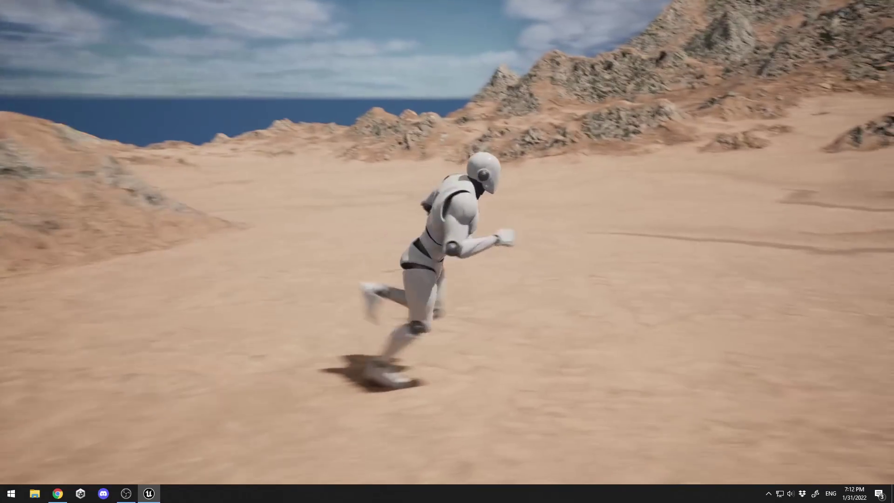
pyautogui.press('w')
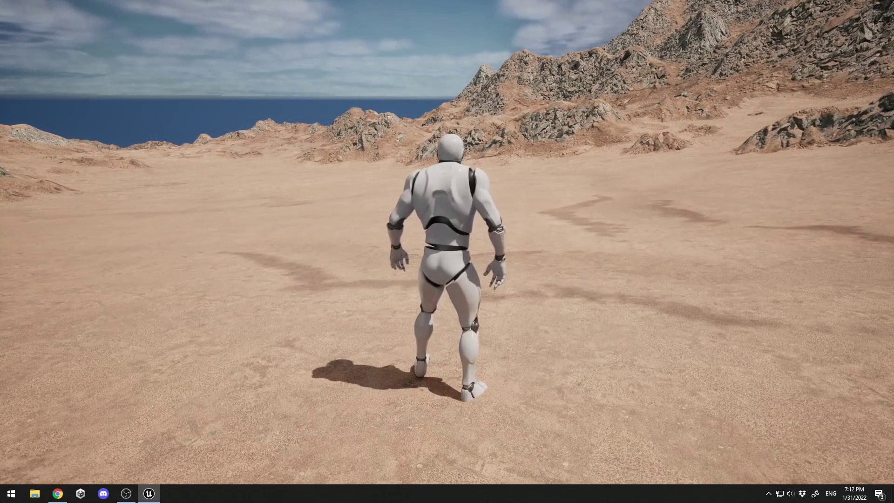
pyautogui.moveTo(447, 251)
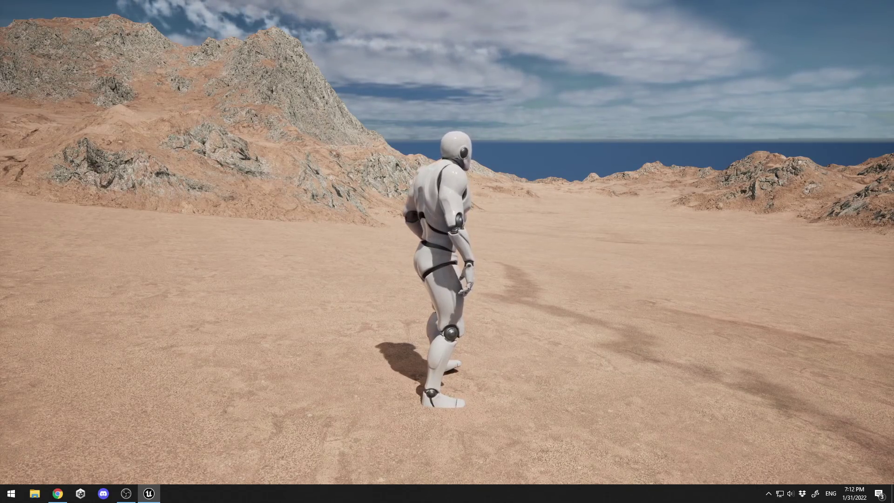
# Step: Leave the fullscreen play view, stop the play session and collapse the Megascans folder
pyautogui.hotkey('shift', 'F1')
pyautogui.press('F11')
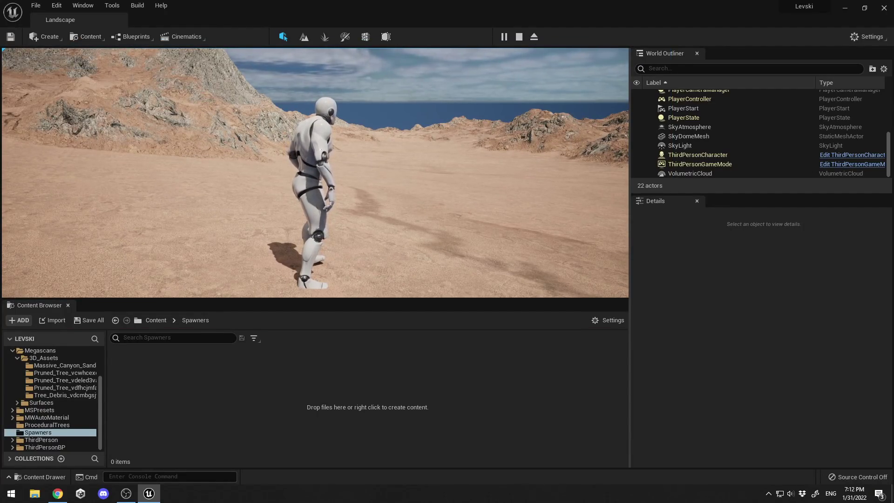
pyautogui.click(519, 36)
pyautogui.moveTo(217, 182); pyautogui.dragTo(205, 181, button='right')
pyautogui.click(12, 350)
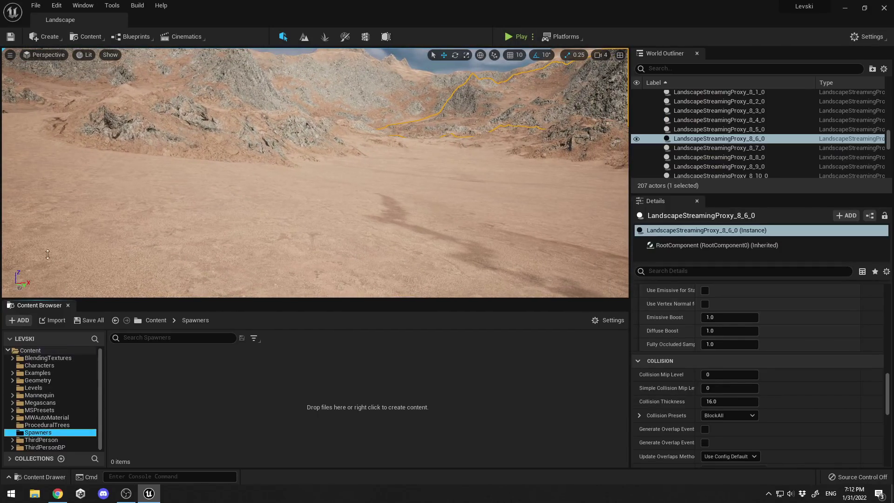
# Step: Search the Editor Preferences for "proce" to check whether the experimental Procedural Foliage option is enabled
pyautogui.click(57, 6)
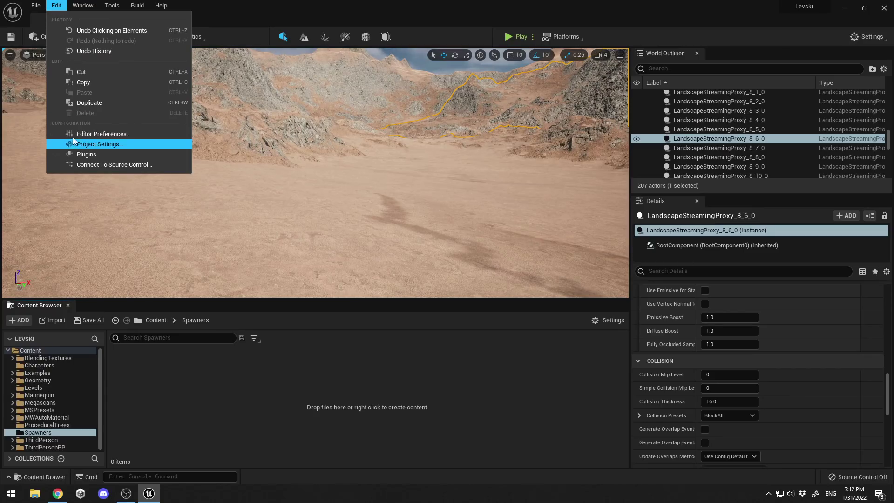
pyautogui.click(125, 134)
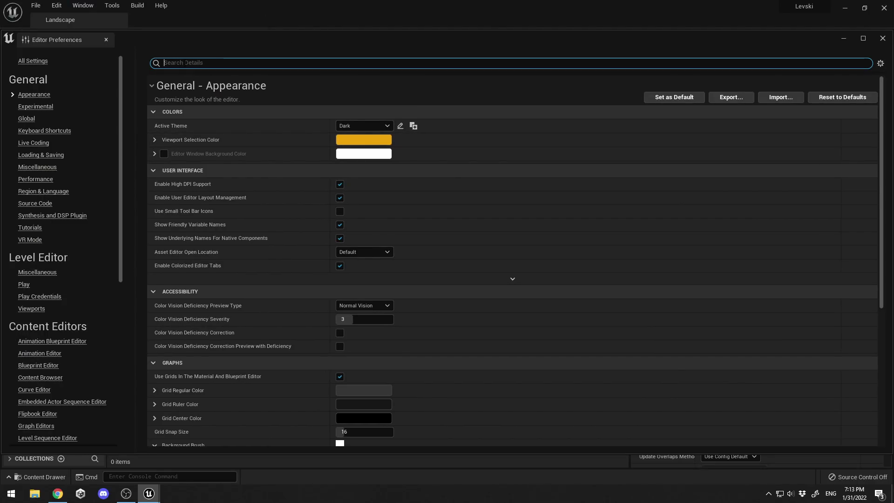
pyautogui.write('proce')
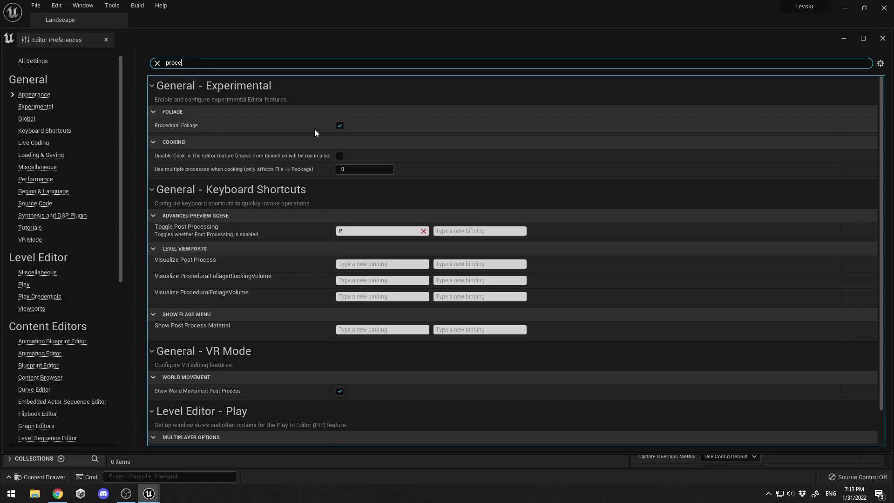
pyautogui.click(881, 39)
# Step: Collapse the Landscape actor's list of streaming proxies in the World Outliner
pyautogui.moveTo(298, 197); pyautogui.dragTo(330, 225, button='right')
pyautogui.scroll(8, 729, 118)
pyautogui.scroll(15, 686, 120)
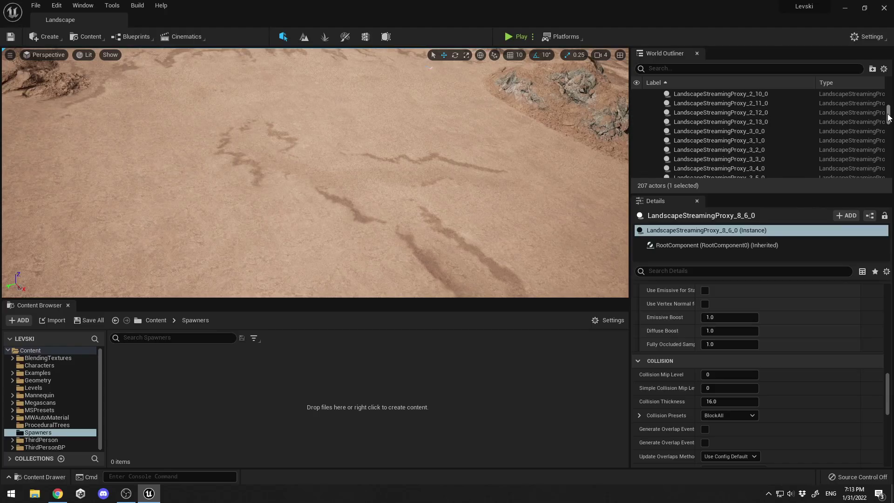
pyautogui.moveTo(887, 114); pyautogui.dragTo(888, 96)
pyautogui.click(653, 122)
pyautogui.moveTo(512, 153); pyautogui.dragTo(454, 135, button='right')
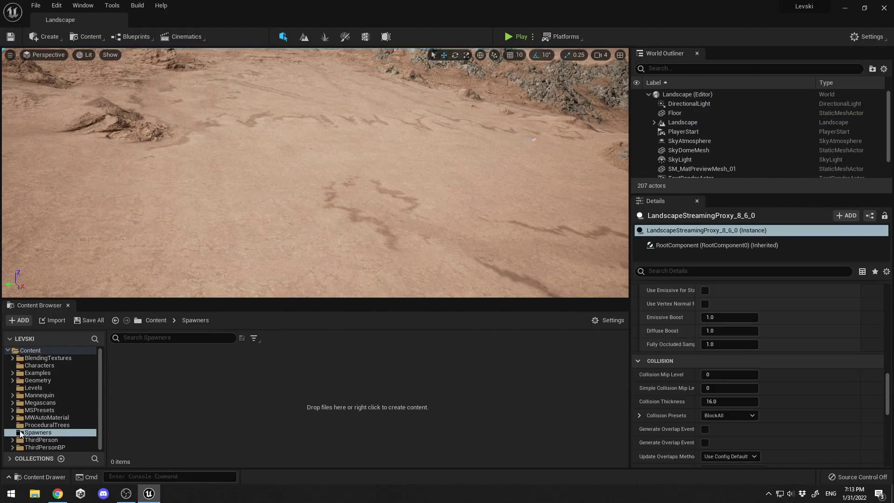
# Step: Create a Procedural Foliage Spawner asset in the Spawners folder and name it Tree_Spawner
pyautogui.rightClick(164, 379)
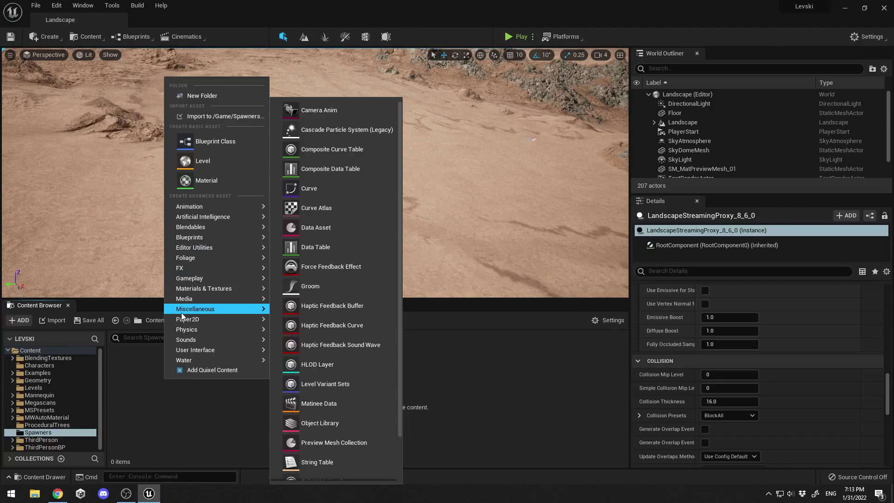
pyautogui.moveTo(188, 261)
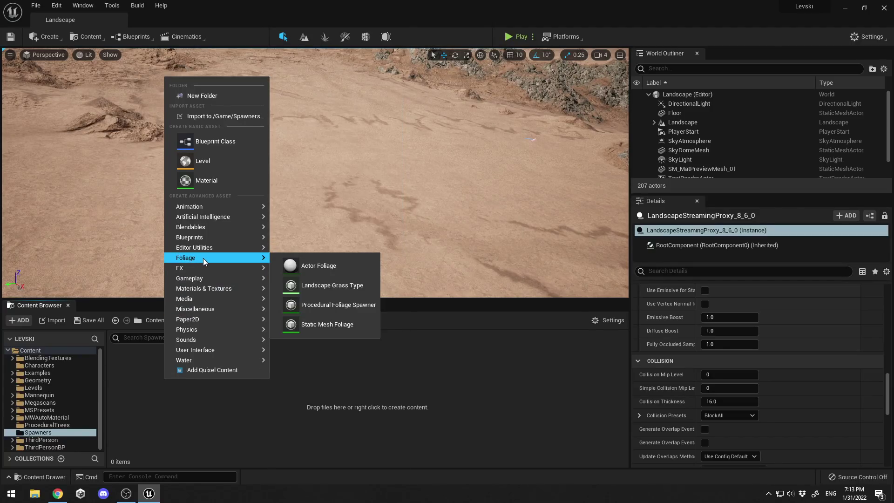
pyautogui.click(320, 305)
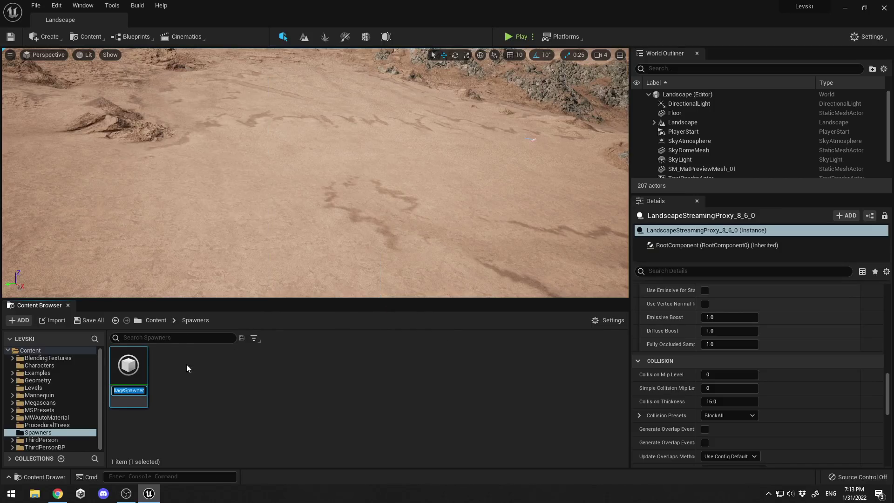
pyautogui.write('TreeSpawn')
pyautogui.press('BackSpace')
pyautogui.press('BackSpace')
pyautogui.press('BackSpace')
pyautogui.press('BackSpace')
pyautogui.press('BackSpace')
pyautogui.write('_Spawner')
pyautogui.press('Return')
pyautogui.click(154, 375)
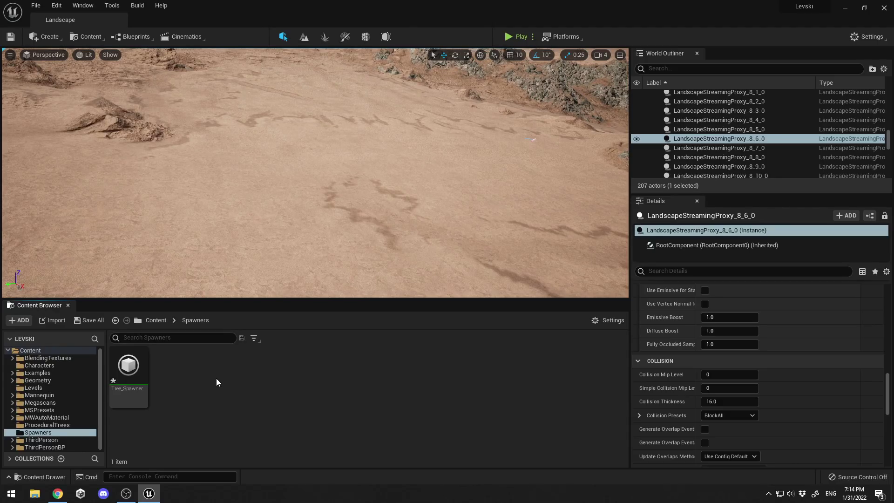
pyautogui.rightClick(216, 378)
pyautogui.moveTo(237, 257)
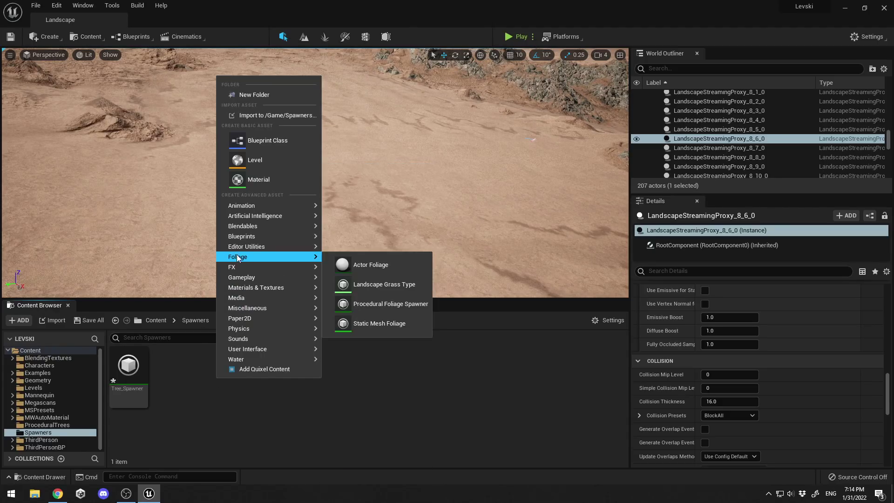
pyautogui.rightClick(194, 401)
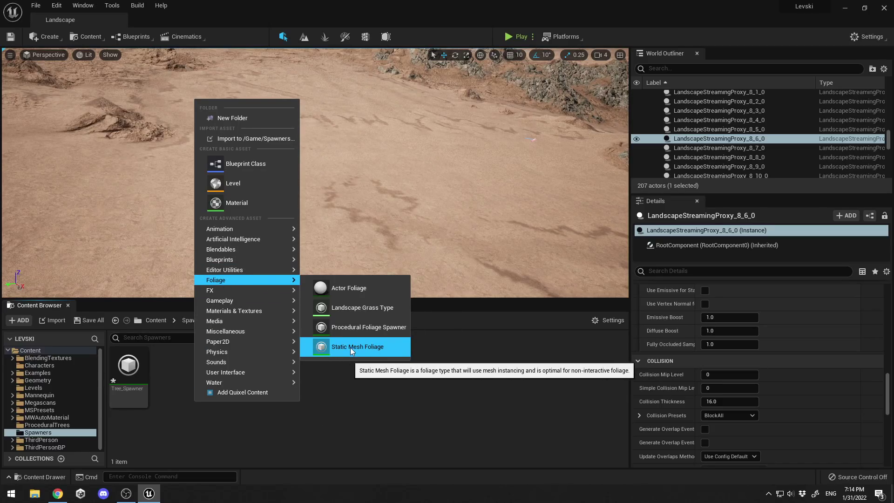
pyautogui.click(275, 351)
# Step: Create a Static Mesh Foliage asset in the Spawners folder and name it Tree_SpawnedObject_1
pyautogui.rightClick(275, 365)
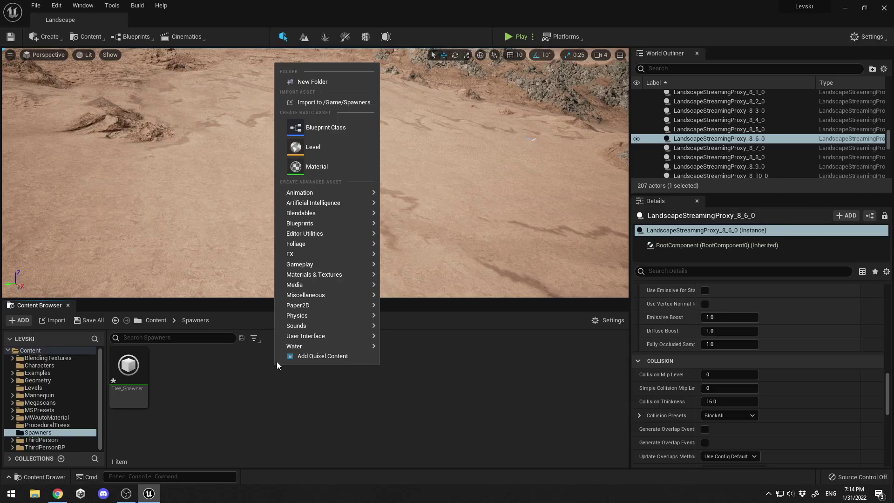
pyautogui.moveTo(287, 298)
pyautogui.moveTo(309, 242)
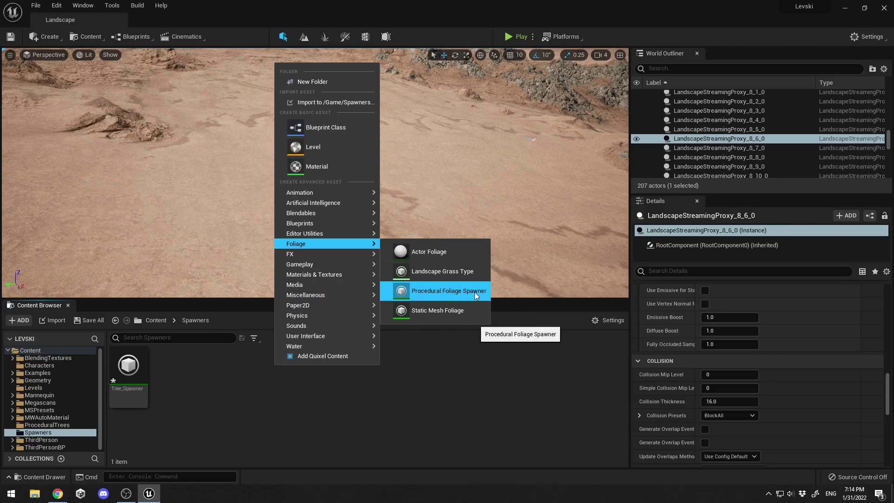
pyautogui.moveTo(347, 295)
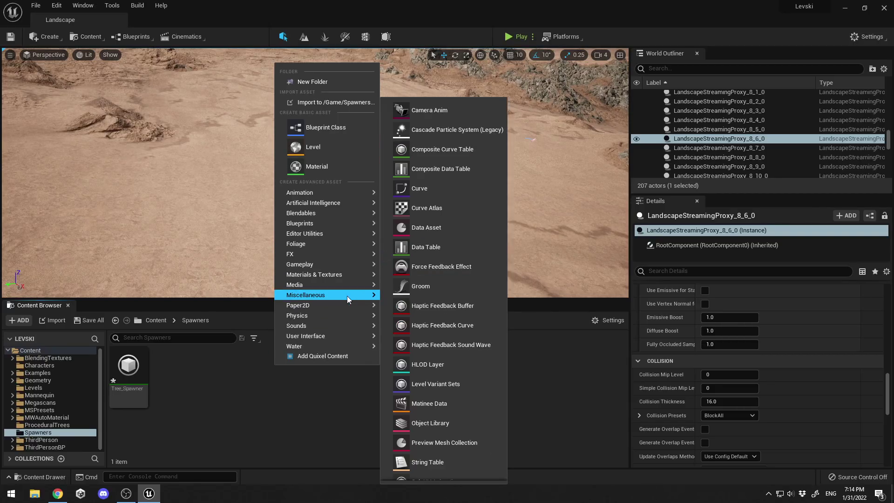
pyautogui.scroll(-3, 447, 326)
pyautogui.moveTo(370, 264)
pyautogui.moveTo(340, 271)
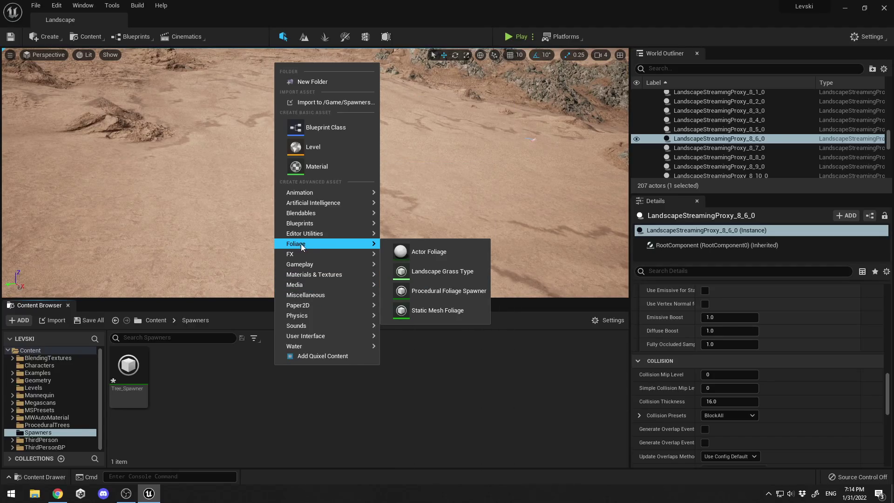
pyautogui.click(448, 312)
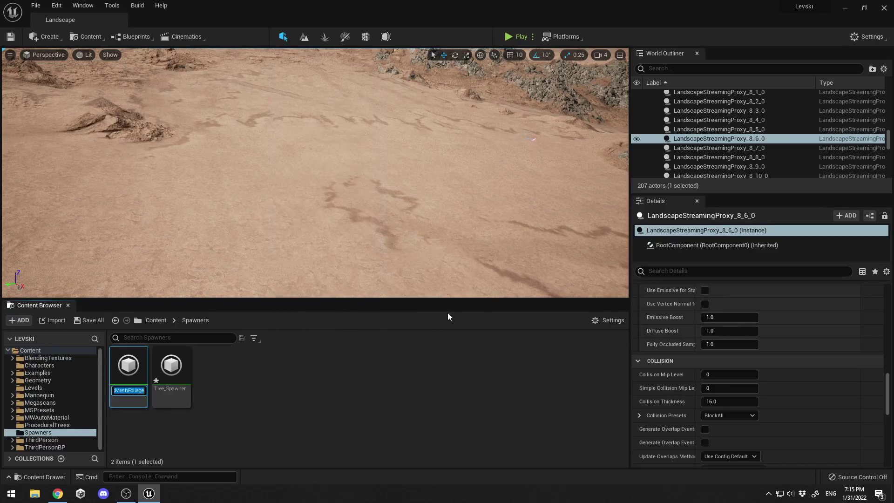
pyautogui.write('Tree')
pyautogui.write('_S')
pyautogui.write('pawned')
pyautogui.write('Object')
pyautogui.write('ct_1')
pyautogui.press('Return')
# Step: Open Tree_SpawnedObject_1 in an enlarged window and assign it the Megascans mesh S_Pruned_Tree_vcwhcexqx_lod3_Var1
pyautogui.click(12, 403)
pyautogui.scroll(-2, 24, 413)
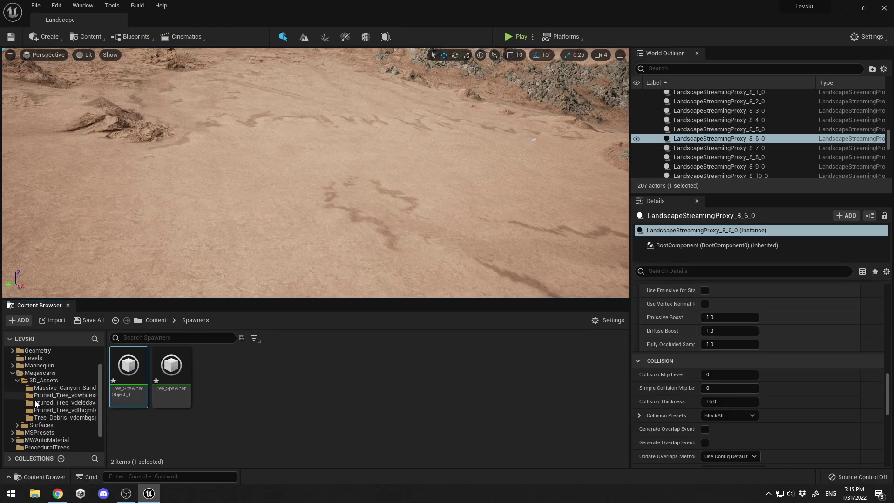
pyautogui.doubleClick(126, 368)
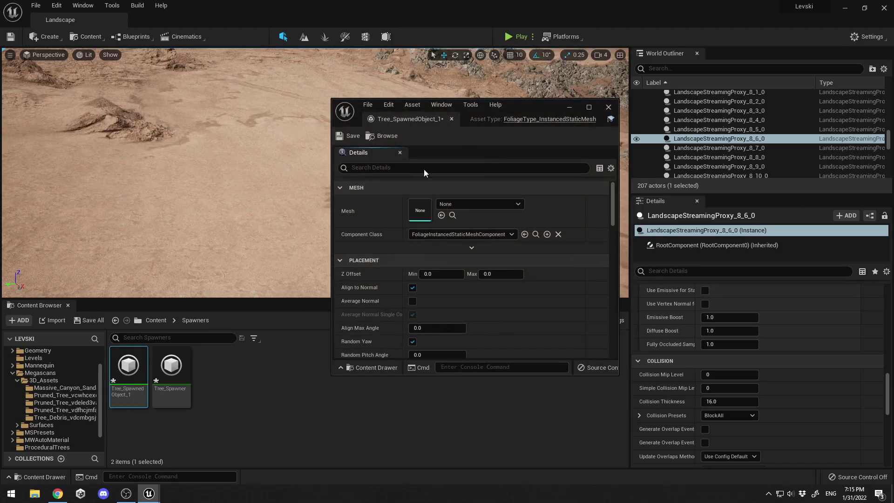
pyautogui.moveTo(539, 107); pyautogui.dragTo(437, 61)
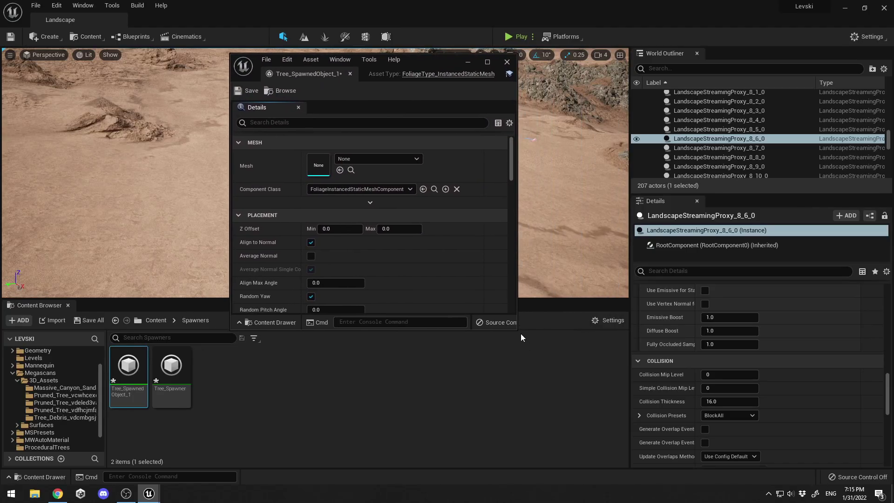
pyautogui.moveTo(516, 330); pyautogui.dragTo(703, 453)
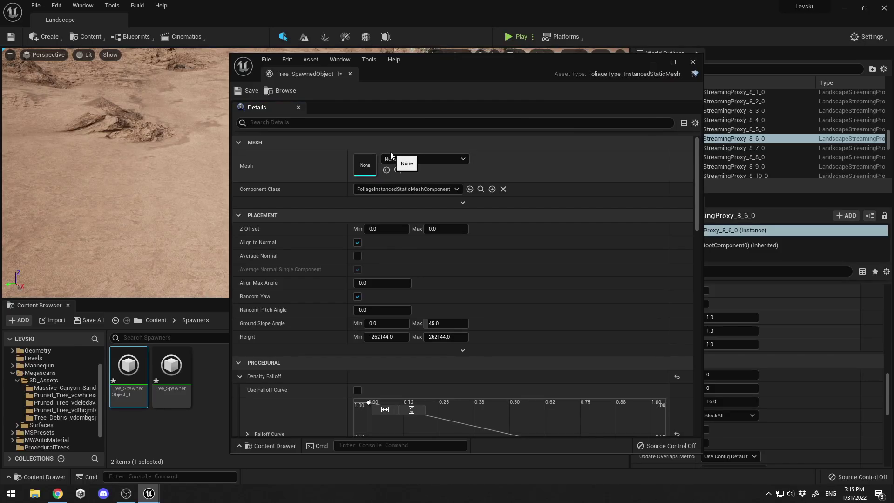
pyautogui.click(53, 395)
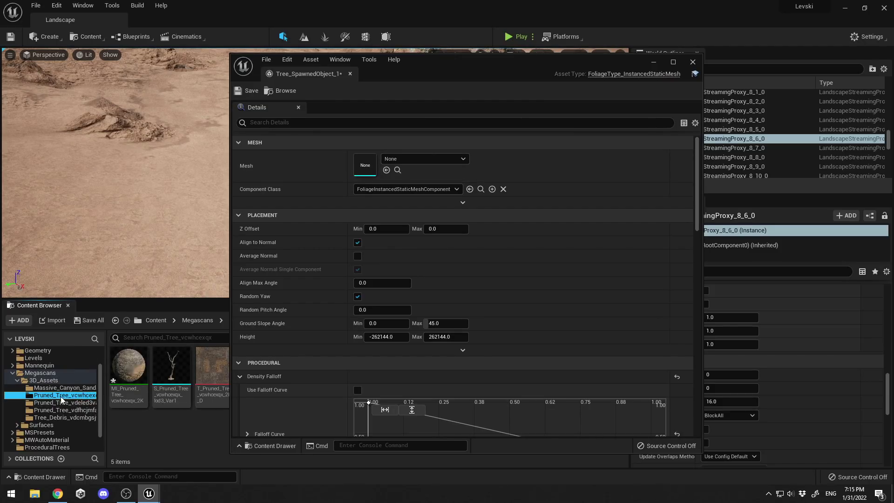
pyautogui.moveTo(171, 368); pyautogui.dragTo(366, 168)
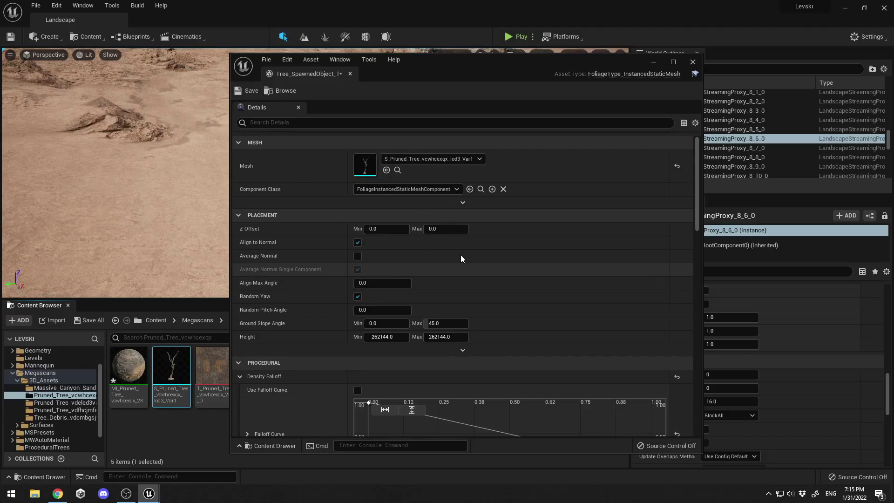
# Step: Review the placement, procedural and instance settings of Tree_SpawnedObject_1, including collision, clustering and growth, and close its editor
pyautogui.scroll(-1, 440, 259)
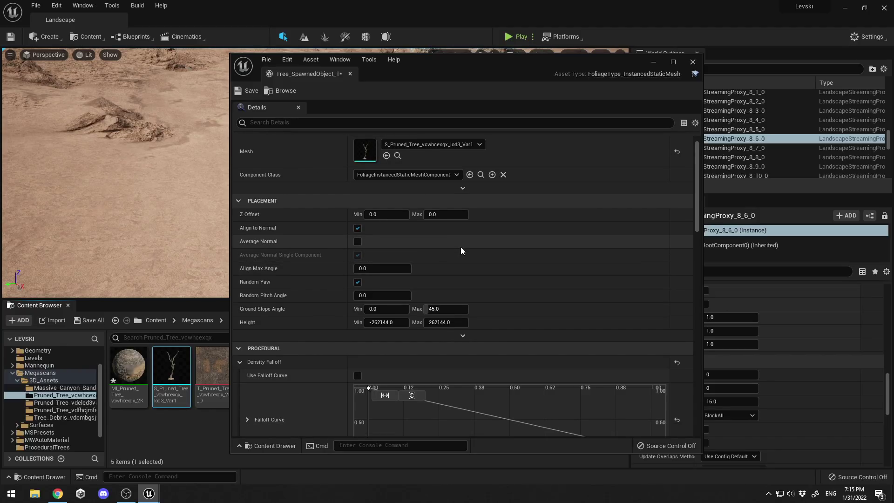
pyautogui.moveTo(248, 231)
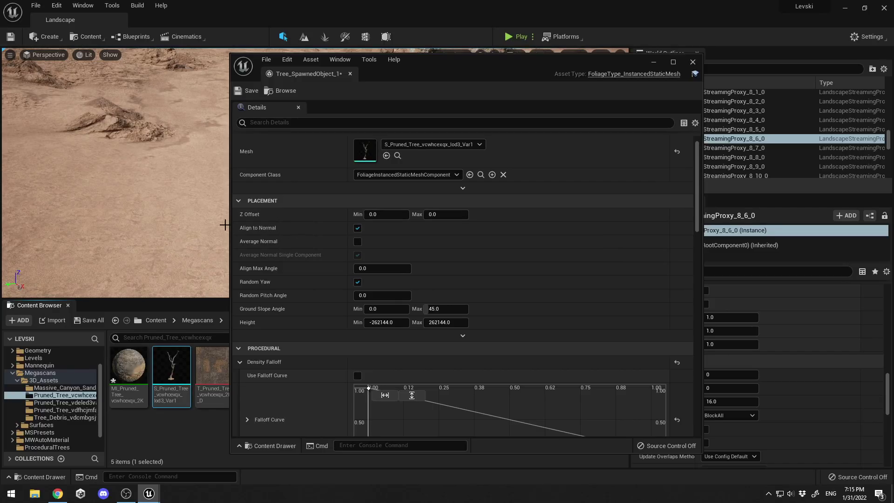
pyautogui.scroll(-5, 279, 242)
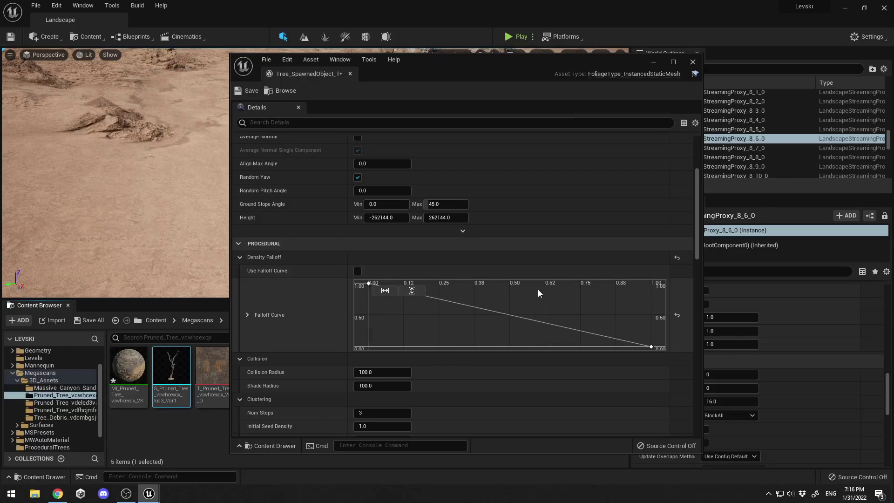
pyautogui.scroll(-2, 427, 300)
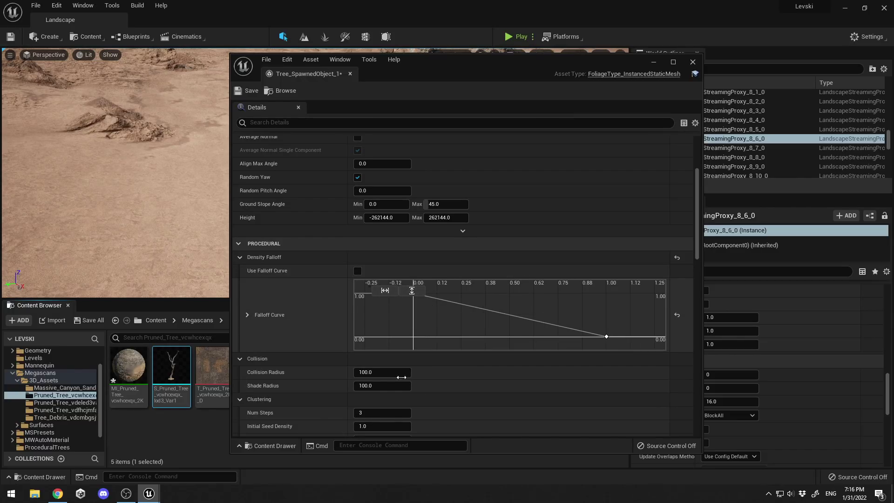
pyautogui.scroll(-3, 324, 317)
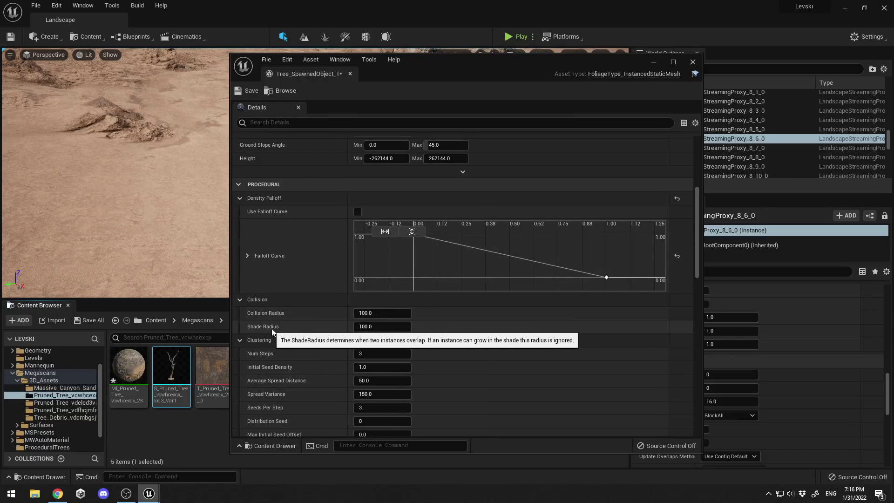
pyautogui.scroll(-2, 268, 252)
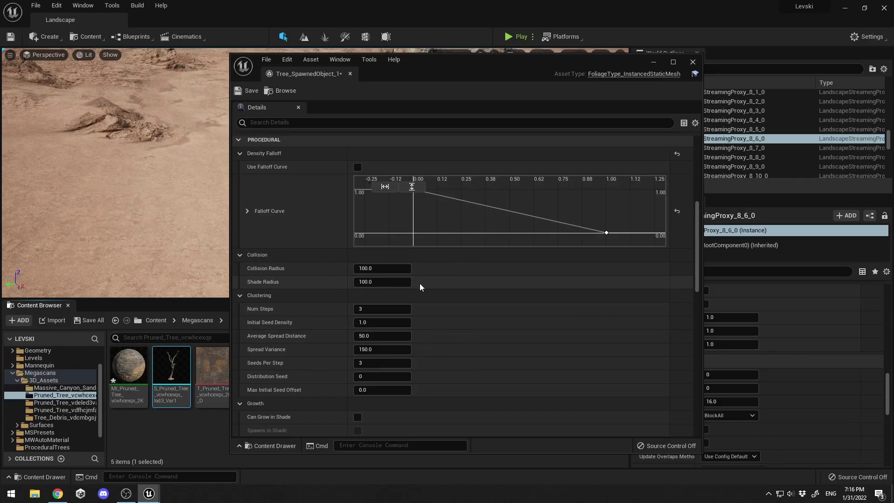
pyautogui.scroll(-1, 433, 291)
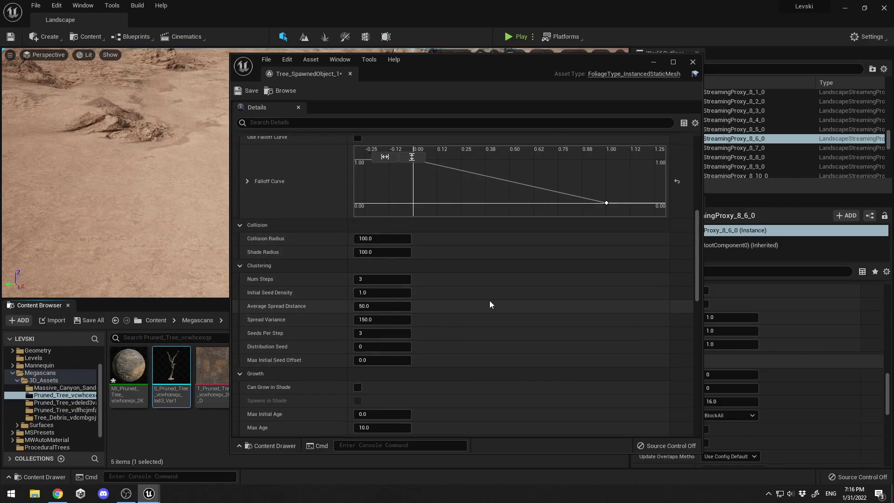
pyautogui.scroll(-6, 489, 300)
pyautogui.scroll(-4, 319, 368)
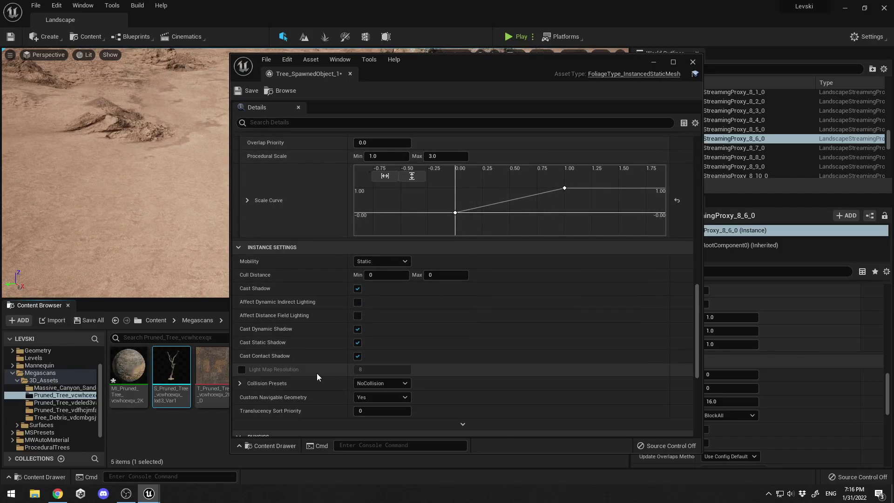
pyautogui.scroll(-6, 317, 373)
pyautogui.scroll(7, 318, 372)
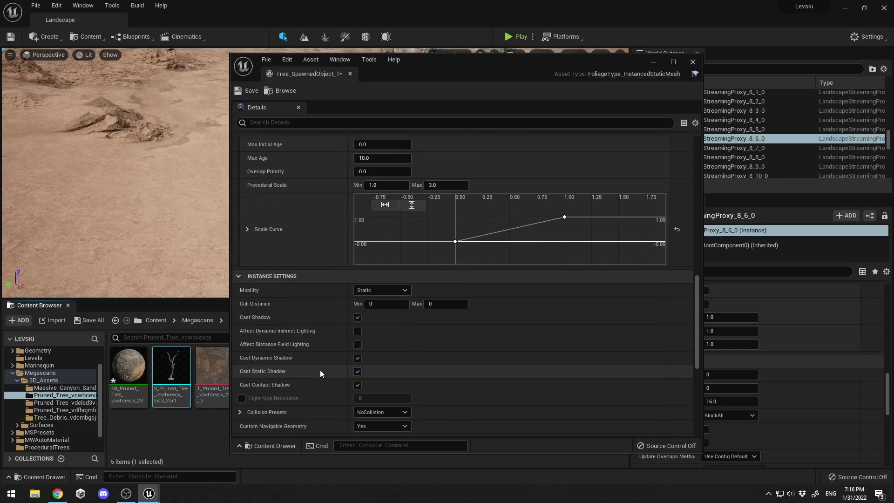
pyautogui.scroll(13, 320, 369)
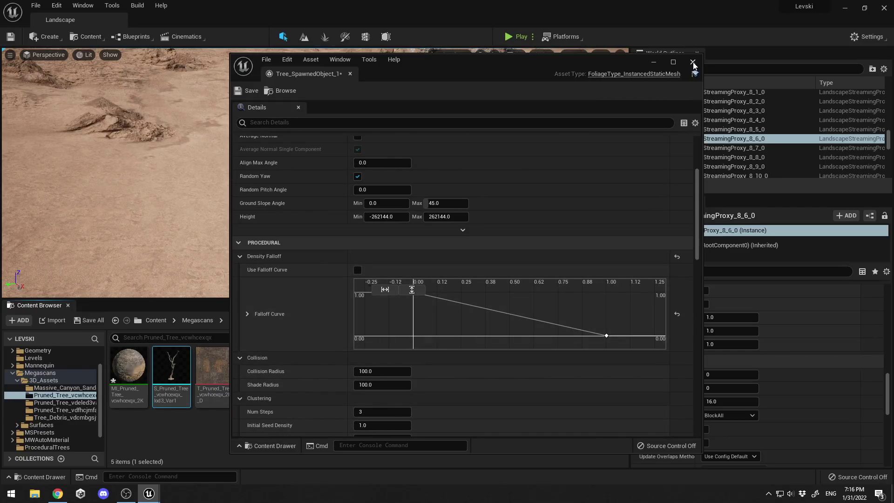
pyautogui.scroll(5, 413, 150)
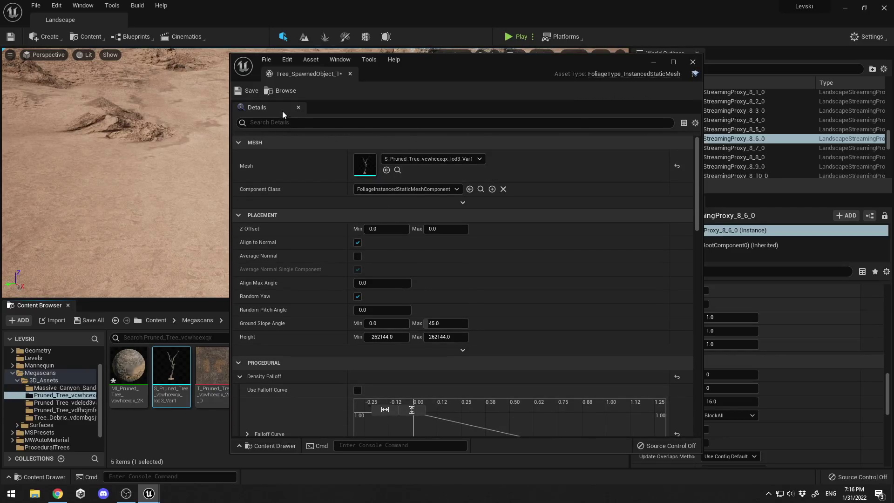
pyautogui.click(693, 62)
# Step: Open Tree_Spawner from the Spawners folder, add Tree_SpawnedObject_1 as a foliage type, and save and close it
pyautogui.click(16, 380)
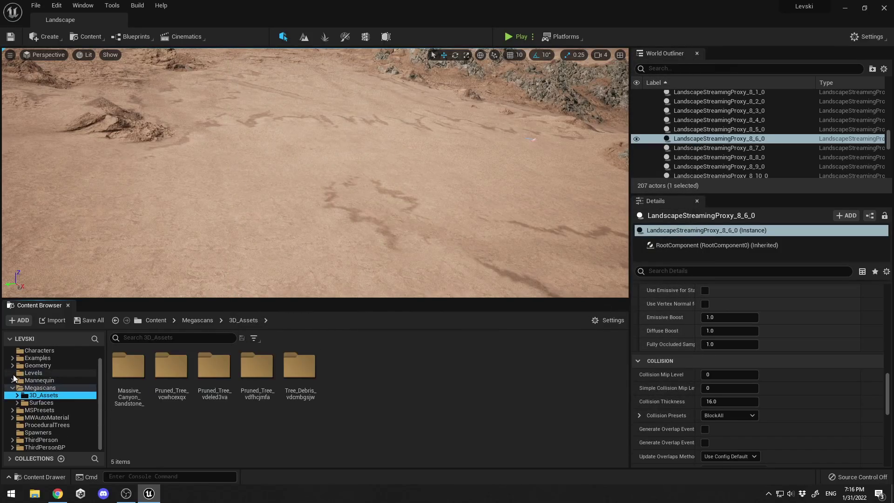
pyautogui.click(36, 433)
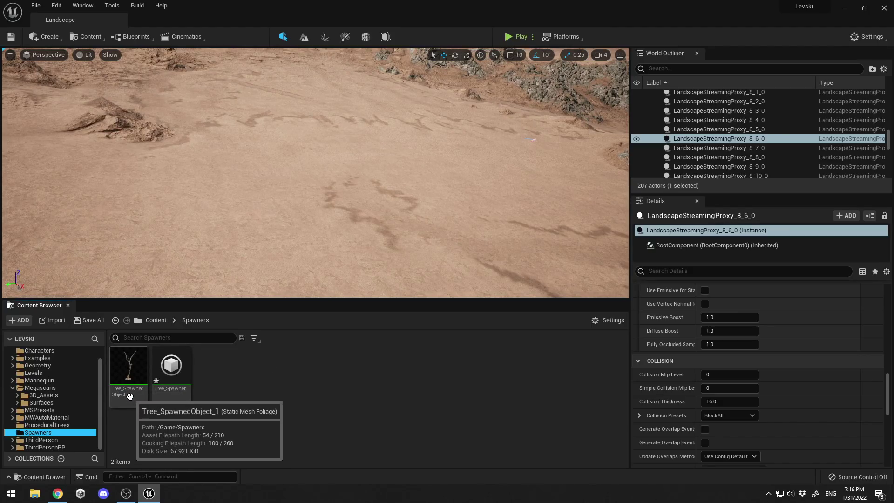
pyautogui.doubleClick(176, 369)
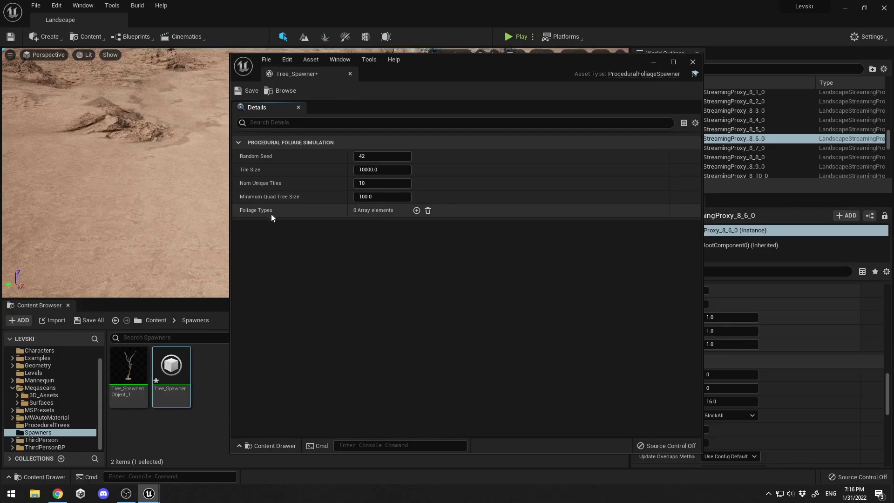
pyautogui.click(417, 210)
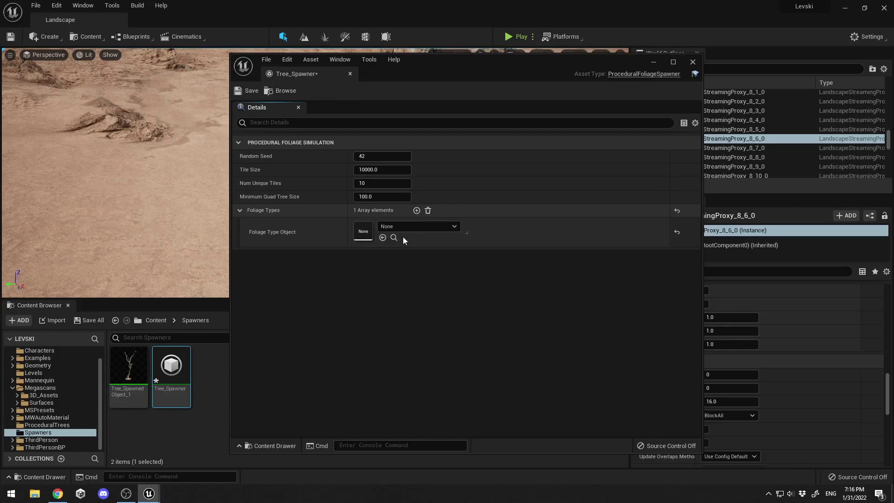
pyautogui.moveTo(128, 366); pyautogui.dragTo(366, 229)
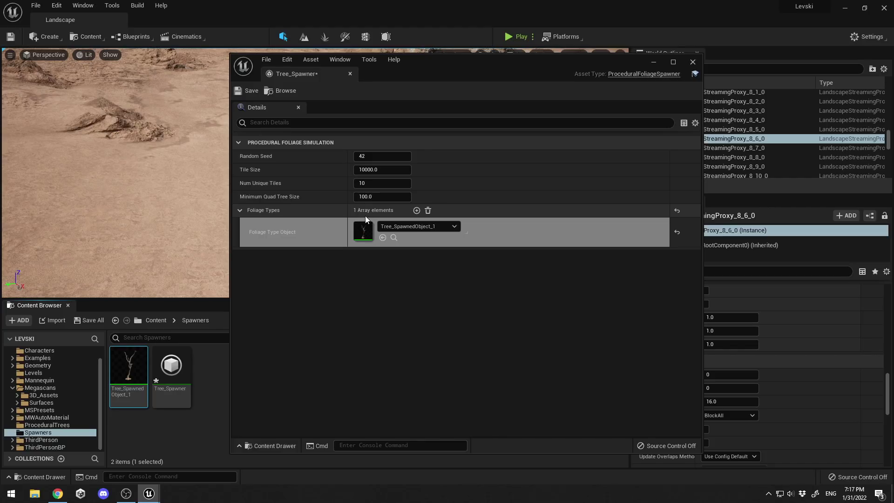
pyautogui.click(246, 91)
pyautogui.click(693, 62)
# Step: Collapse the Landscape's streaming proxies in the World Outliner and focus the view on PlayerStart
pyautogui.moveTo(315, 172)
pyautogui.mouseDown(button='right')
pyautogui.moveTo(298, 200)
pyautogui.moveTo(354, 186)
pyautogui.moveTo(307, 177)
pyautogui.moveTo(373, 172)
pyautogui.moveTo(315, 172)
pyautogui.mouseUp(button='right')
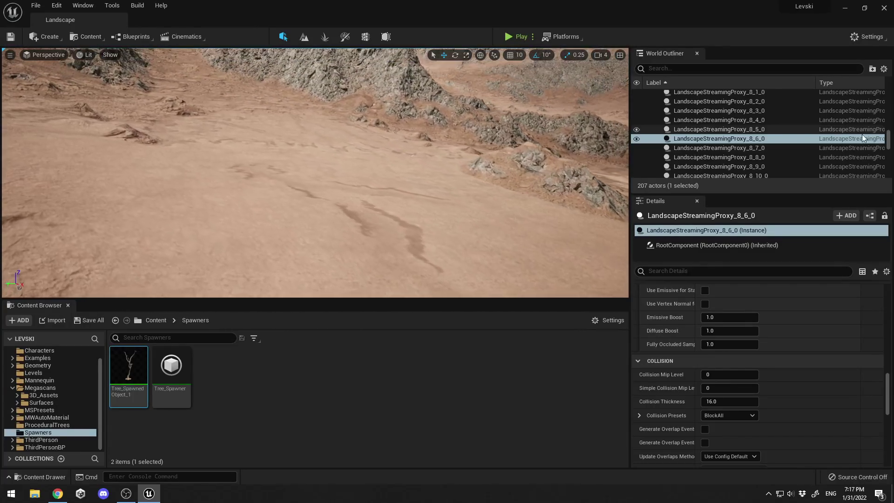
pyautogui.scroll(5, 733, 113)
pyautogui.scroll(10, 887, 138)
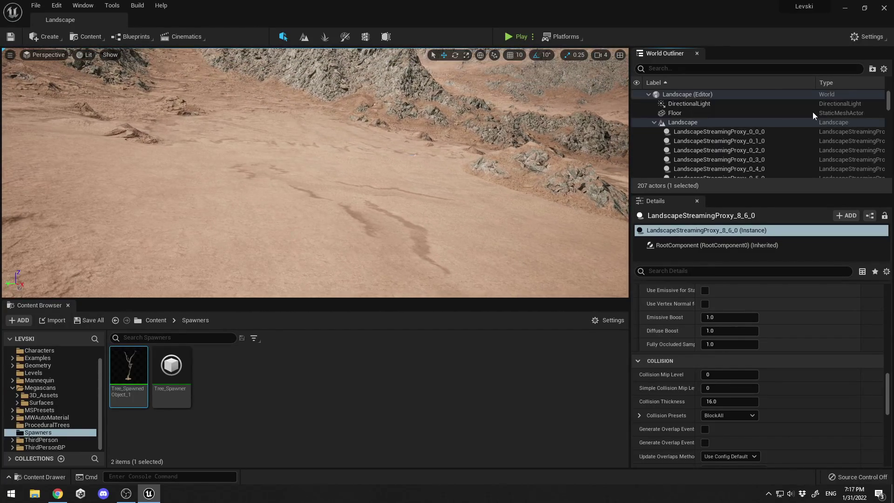
pyautogui.click(654, 122)
pyautogui.doubleClick(688, 133)
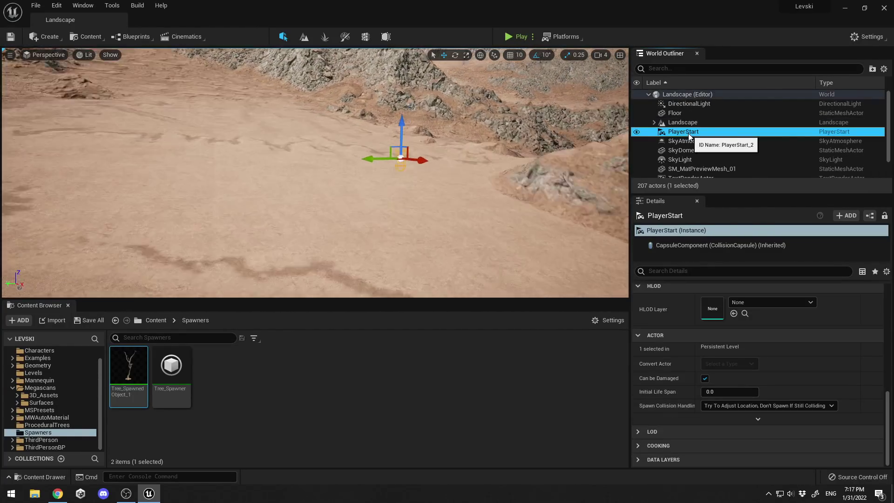
# Step: Place Tree_Spawner on the open sand near PlayerStart and lower its volume slightly into the ground
pyautogui.moveTo(343, 189); pyautogui.dragTo(339, 184, button='right')
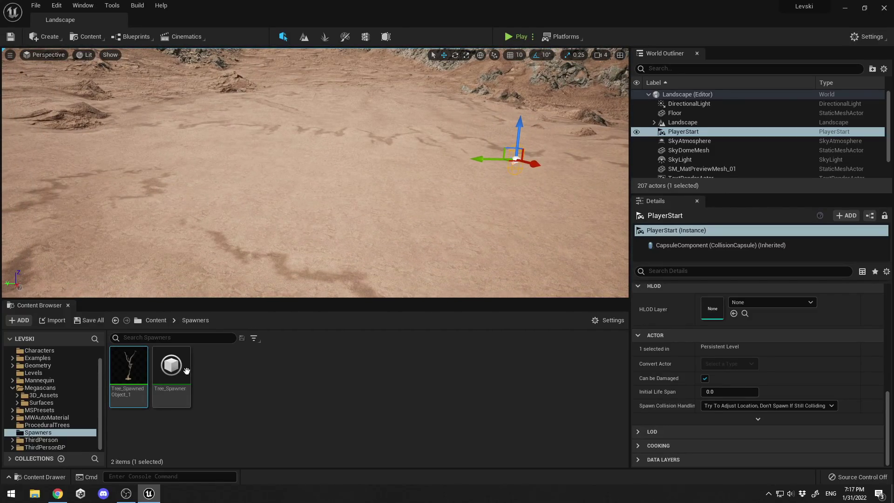
pyautogui.moveTo(171, 370); pyautogui.dragTo(300, 175)
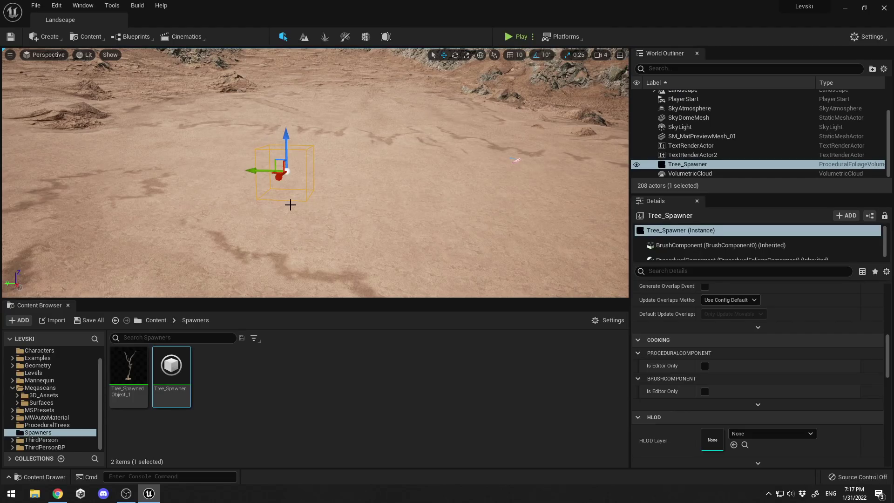
pyautogui.moveTo(286, 140)
pyautogui.mouseDown()
pyautogui.moveTo(287, 179)
pyautogui.moveTo(286, 146)
pyautogui.moveTo(287, 155)
pyautogui.mouseUp()
pyautogui.press('w')
pyautogui.moveTo(317, 167); pyautogui.dragTo(178, 130, button='right')
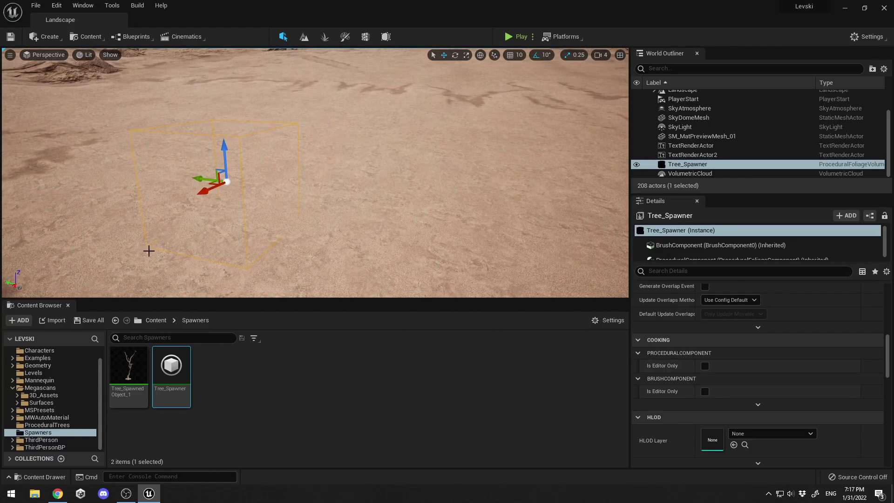
pyautogui.press('s')
pyautogui.moveTo(174, 138); pyautogui.dragTo(181, 156, button='right')
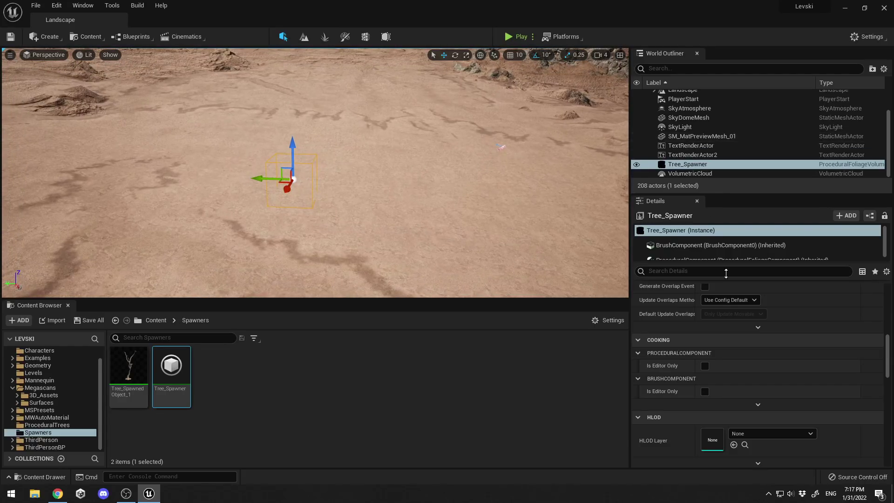
# Step: Scale the Tree_Spawner volume to 5 on all three axes and adjust its vertical position over the landscape
pyautogui.scroll(5, 752, 347)
pyautogui.scroll(2, 753, 345)
pyautogui.click(735, 331)
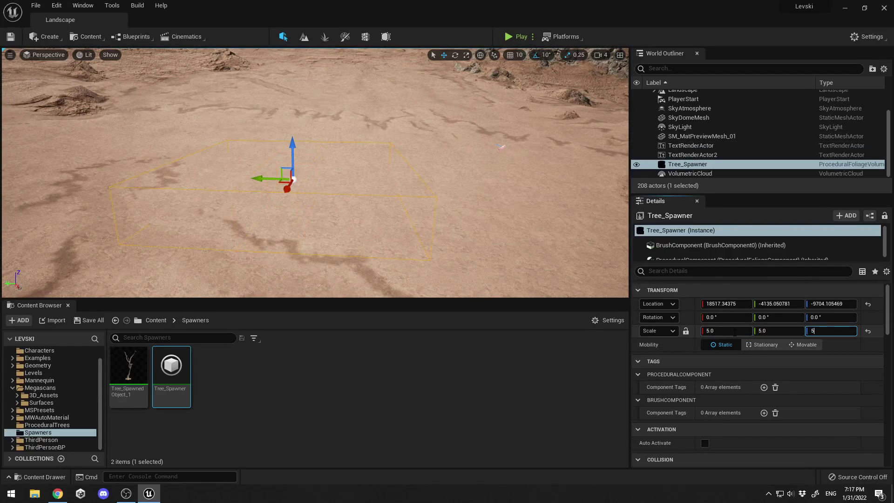
pyautogui.press('d')
pyautogui.moveTo(265, 138)
pyautogui.mouseDown(button='right')
pyautogui.moveTo(237, 117)
pyautogui.moveTo(186, 137)
pyautogui.moveTo(269, 140)
pyautogui.mouseUp(button='right')
pyautogui.moveTo(325, 176); pyautogui.dragTo(319, 128)
pyautogui.moveTo(318, 135); pyautogui.dragTo(396, 135, button='right')
pyautogui.press('a')
pyautogui.moveTo(261, 121); pyautogui.dragTo(242, 122, button='right')
# Step: Resimulate the Tree_Spawner volume to generate the trees and inspect them up close
pyautogui.scroll(-3, 757, 378)
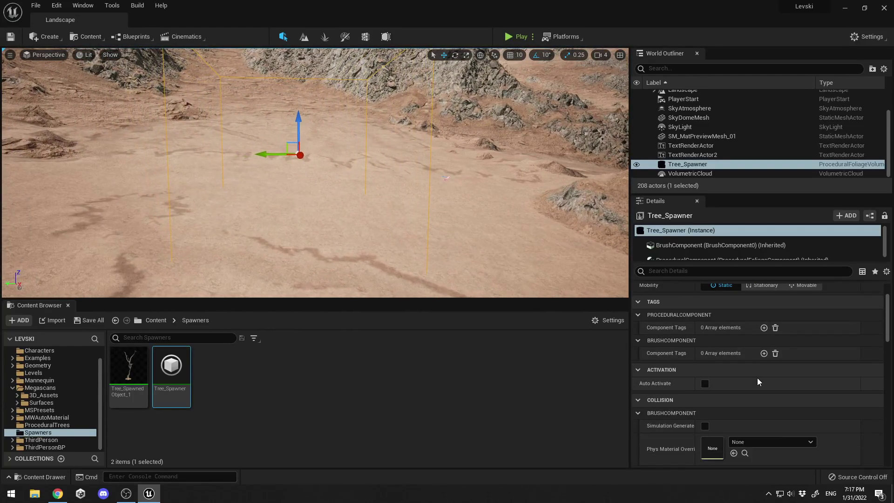
pyautogui.scroll(-10, 757, 378)
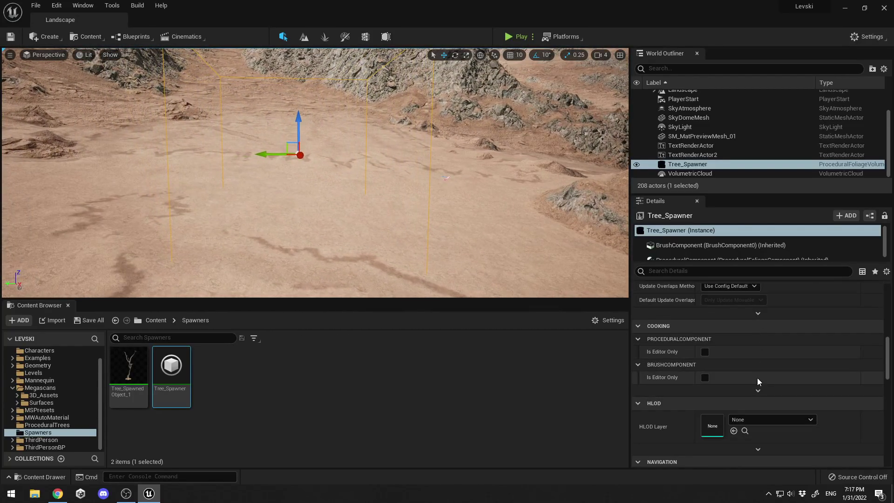
pyautogui.scroll(-12, 754, 379)
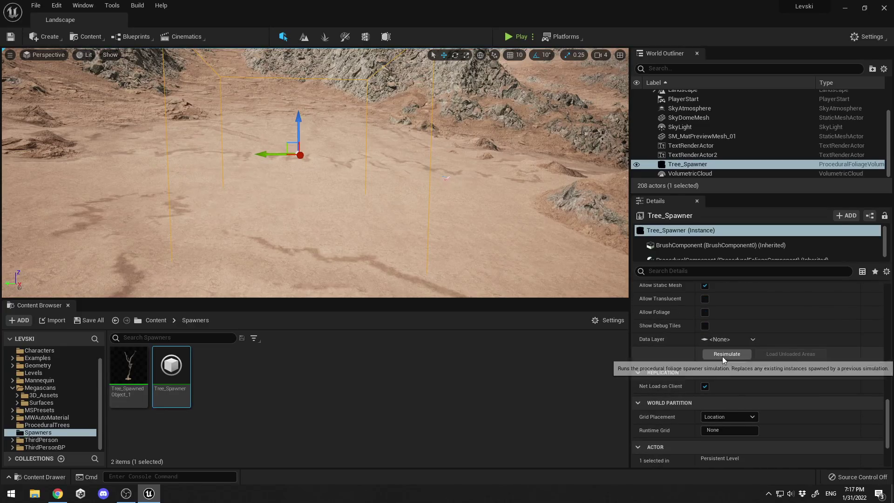
pyautogui.click(722, 354)
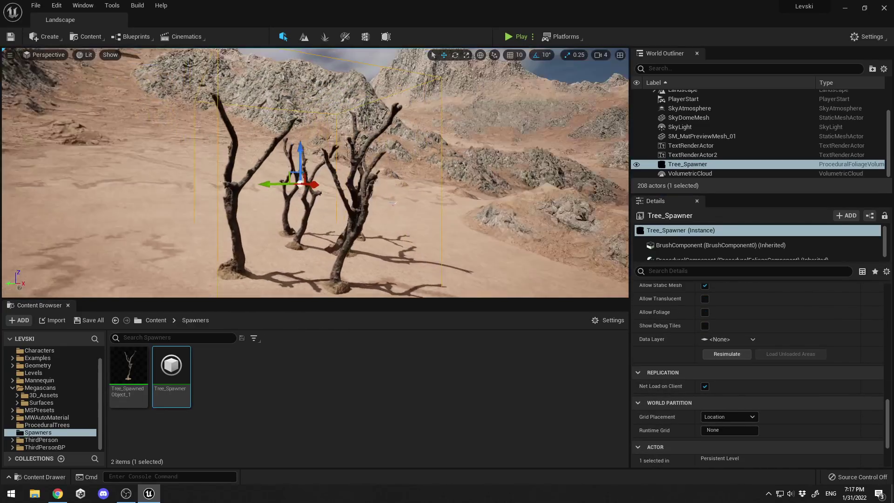
pyautogui.press('w')
pyautogui.moveTo(315, 172); pyautogui.dragTo(249, 210, button='right')
pyautogui.press('d')
# Step: Play-test the level by running the character around near the spawned trees, and stop the session
pyautogui.click(520, 38)
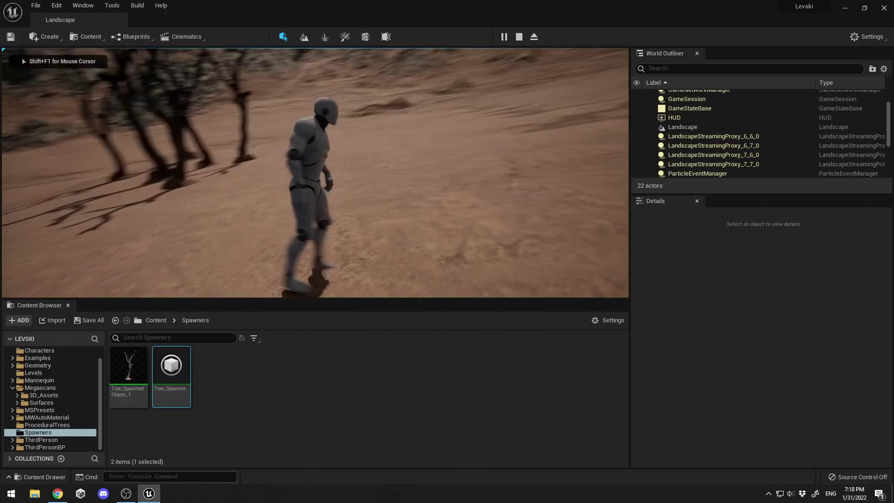
pyautogui.press('a')
pyautogui.press('d')
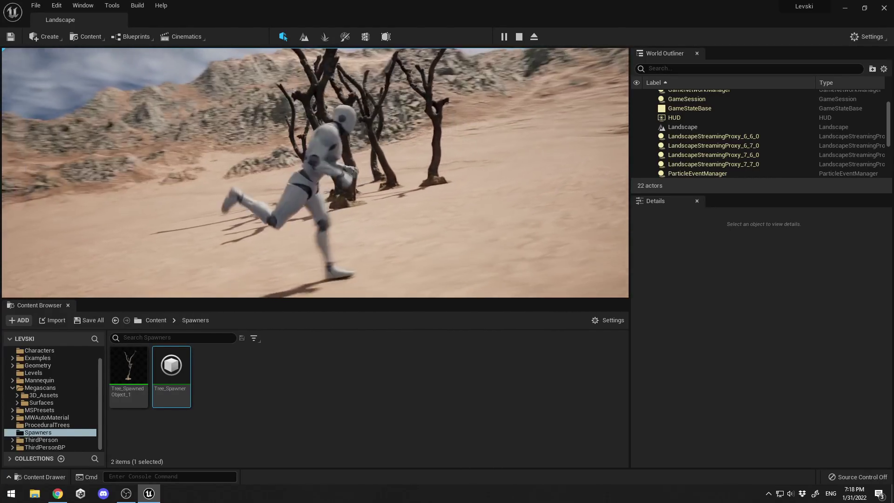
pyautogui.press('a')
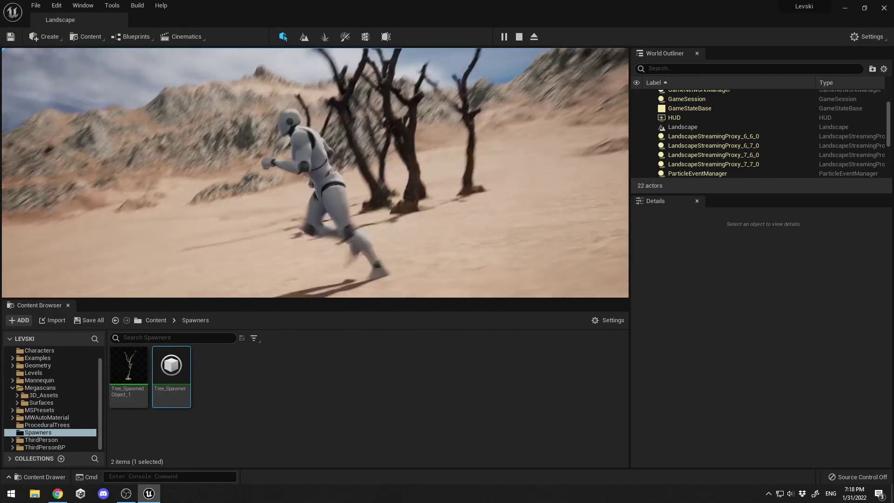
pyautogui.press('d')
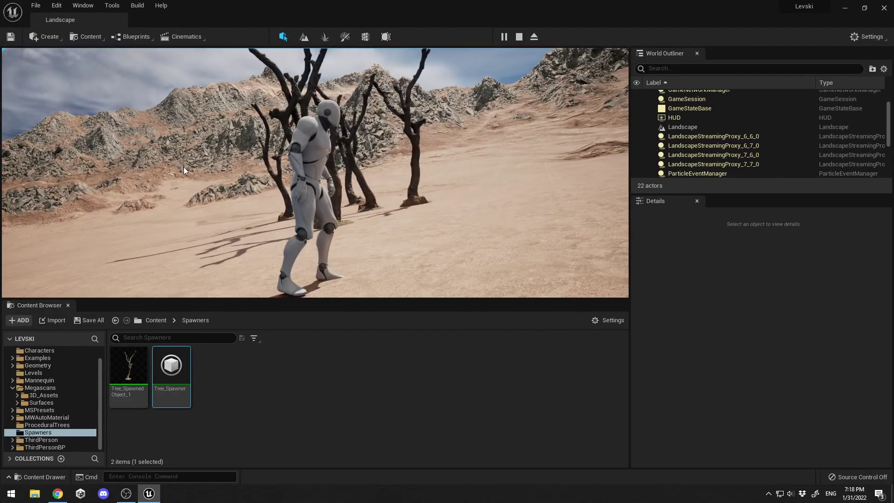
pyautogui.press('Escape')
# Step: Open Tree_SpawnedObject_1 and shrink its editor window so the spawned trees can be seen beside it
pyautogui.moveTo(184, 171); pyautogui.dragTo(184, 201, button='right')
pyautogui.doubleClick(129, 368)
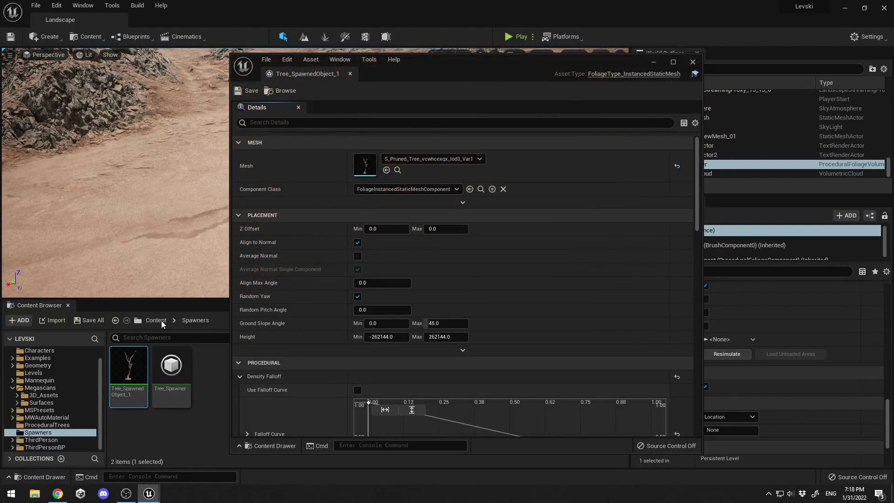
pyautogui.moveTo(702, 452); pyautogui.dragTo(602, 413)
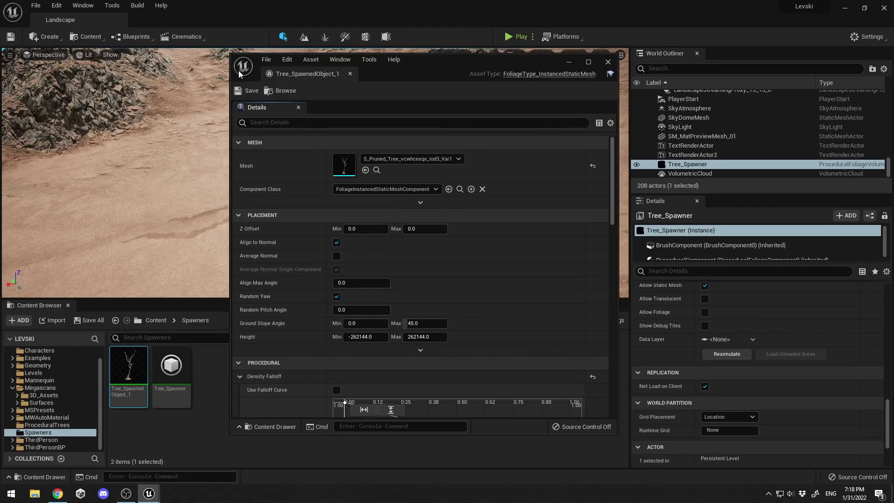
pyautogui.moveTo(230, 54); pyautogui.dragTo(321, 72)
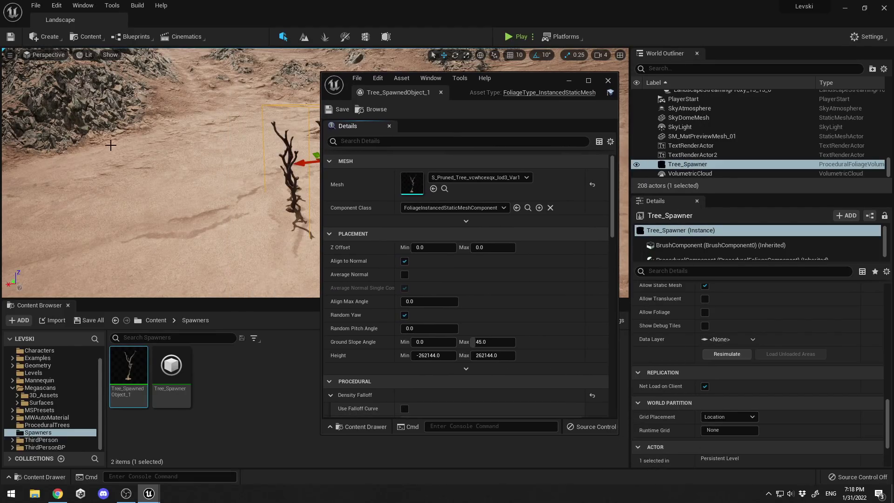
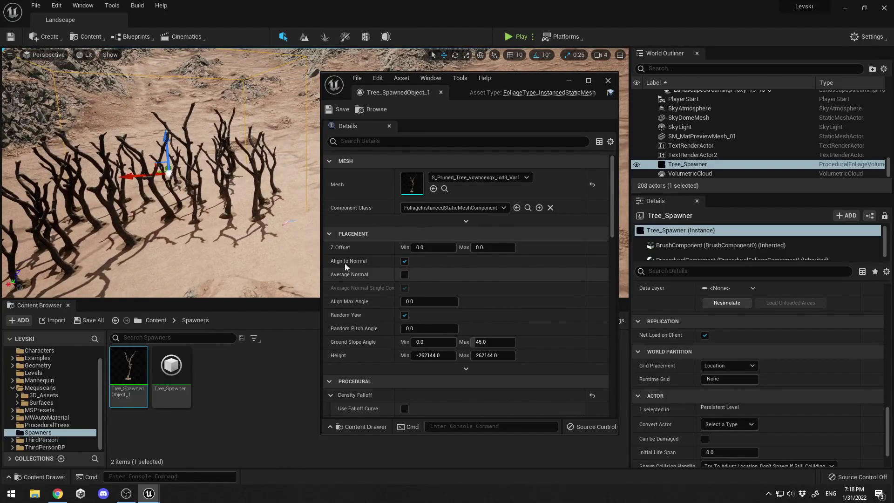
# Step: Disable Align to Normal for the tree foliage type, save it, and resimulate Tree_Spawner to inspect the trunks on the slope
pyautogui.press('w')
pyautogui.moveTo(226, 217)
pyautogui.mouseDown(button='right')
pyautogui.moveTo(233, 229)
pyautogui.moveTo(227, 217)
pyautogui.mouseUp(button='right')
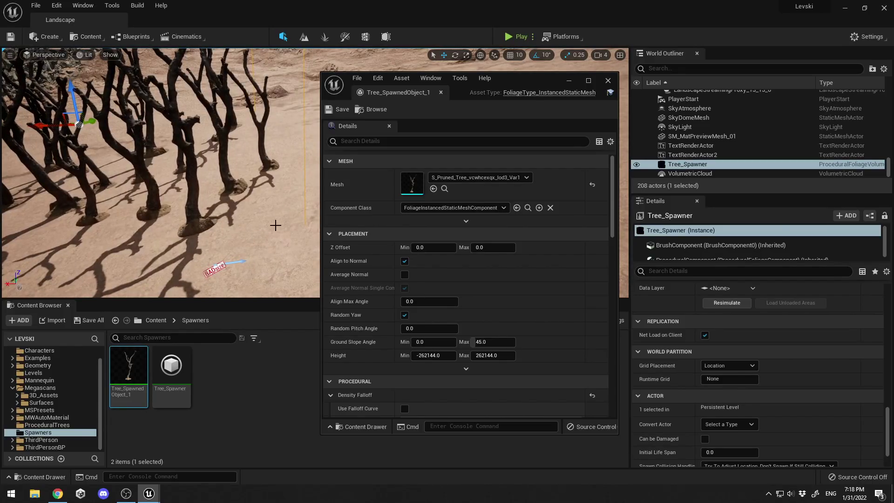
pyautogui.click(405, 261)
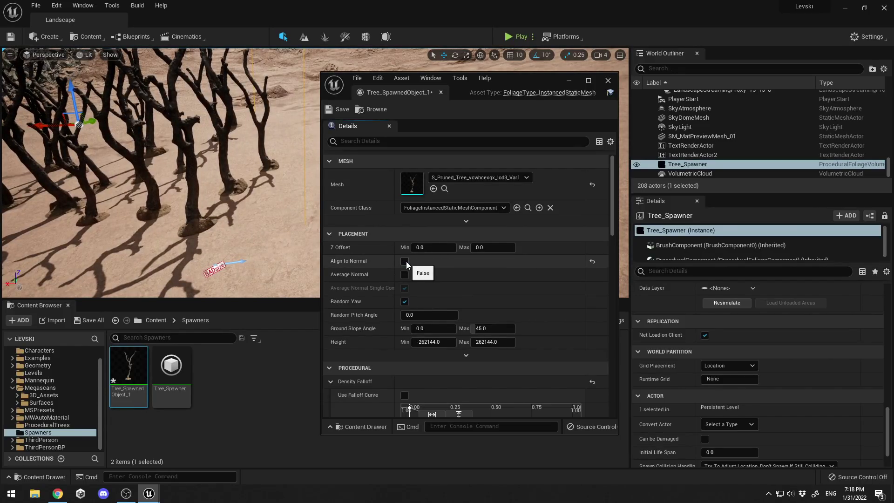
pyautogui.click(339, 108)
pyautogui.scroll(-3, 741, 406)
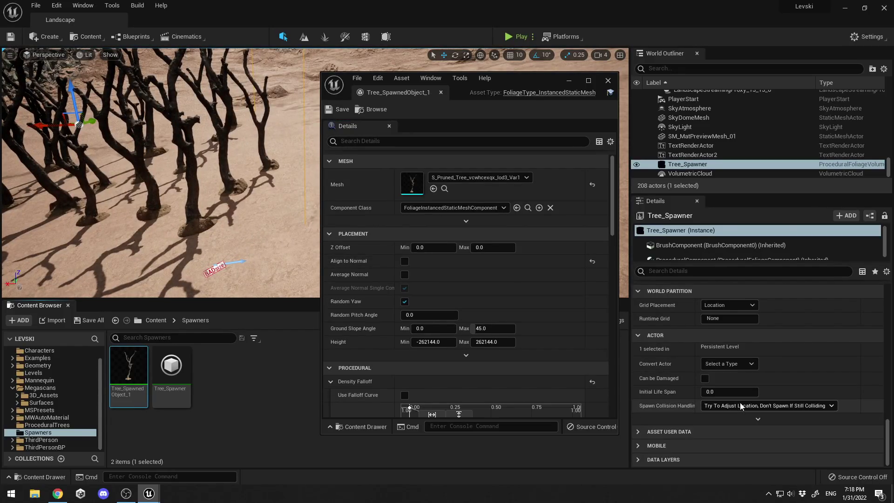
pyautogui.scroll(4, 741, 406)
pyautogui.click(726, 332)
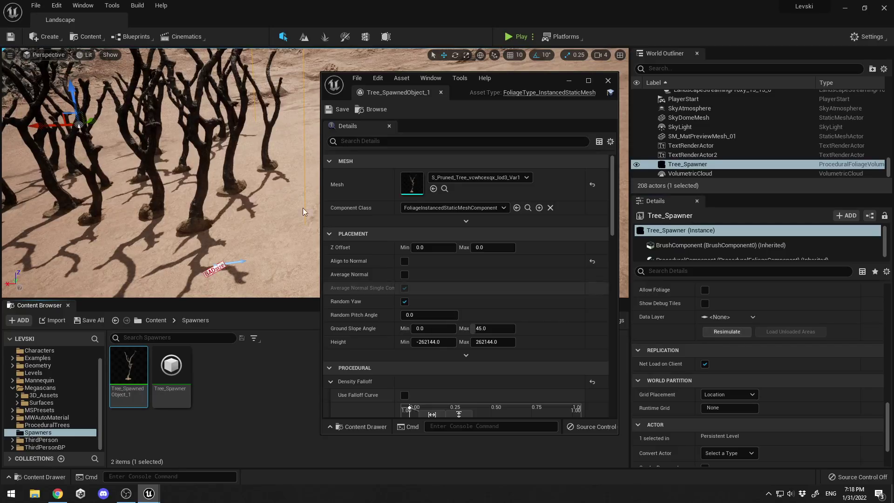
pyautogui.press('s')
pyautogui.moveTo(229, 167)
pyautogui.mouseDown(button='right')
pyautogui.moveTo(181, 193)
pyautogui.moveTo(161, 222)
pyautogui.moveTo(228, 166)
pyautogui.mouseUp(button='right')
pyautogui.press('w')
# Step: Re-enable Align to Normal, save and resimulate the trees to compare their placement, and disable the option again
pyautogui.click(405, 261)
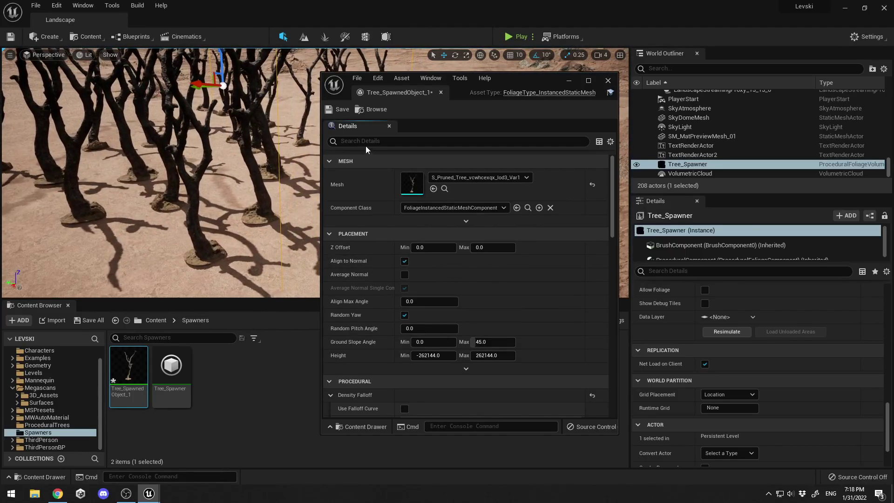
pyautogui.click(341, 110)
pyautogui.scroll(5, 192, 201)
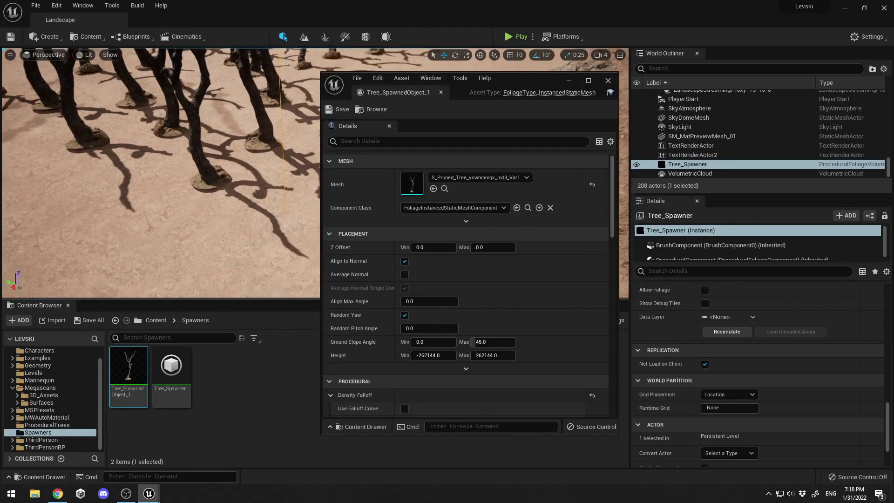
pyautogui.scroll(1, 174, 185)
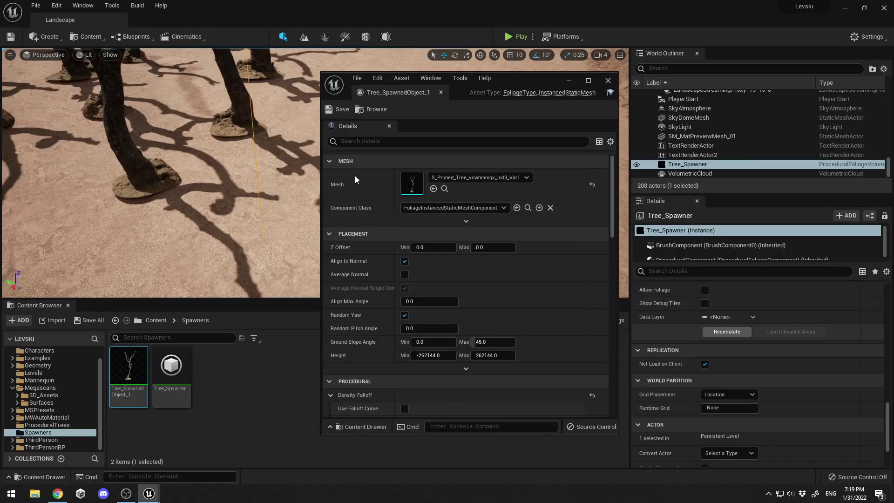
pyautogui.click(724, 333)
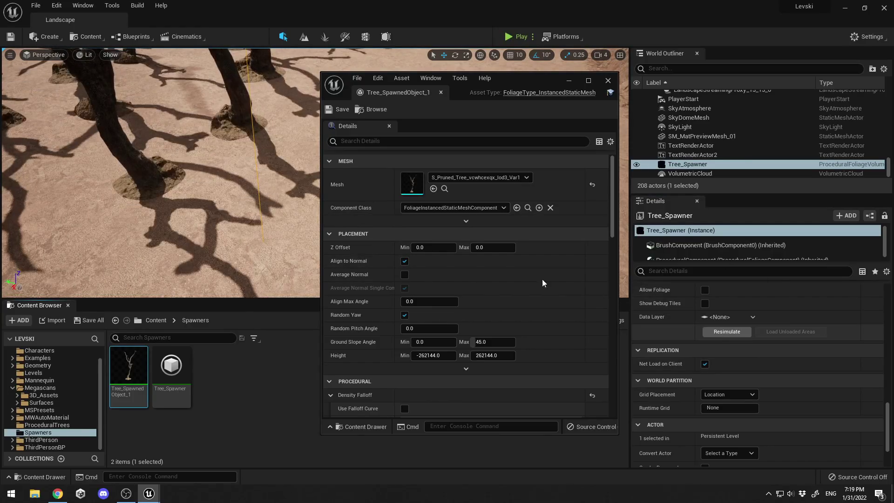
pyautogui.moveTo(174, 185); pyautogui.dragTo(205, 126, button='right')
pyautogui.moveTo(95, 151); pyautogui.dragTo(377, 279, button='right')
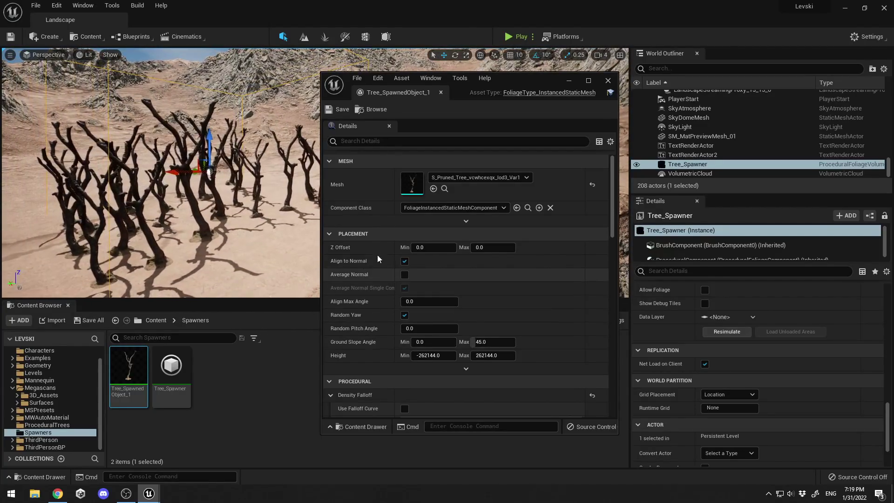
pyautogui.click(405, 262)
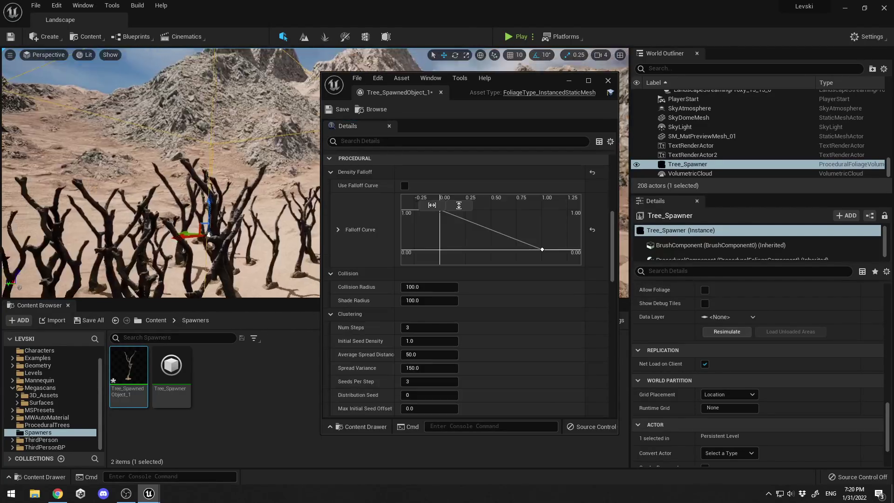
# Step: Set the foliage type's Collision Radius and Shade Radius to 10, save it, and resimulate the trees to check their spacing
pyautogui.moveTo(201, 177); pyautogui.dragTo(163, 192, button='right')
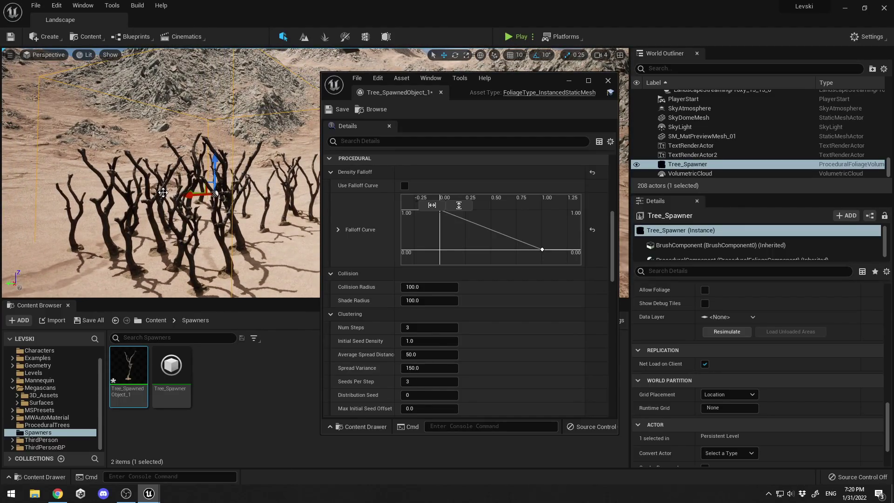
pyautogui.click(428, 286)
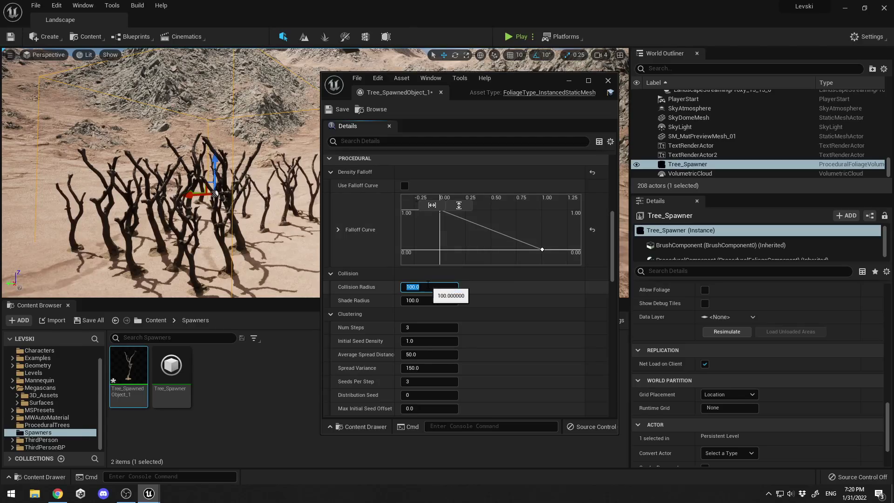
pyautogui.write('10')
pyautogui.click(433, 301)
pyautogui.write('10')
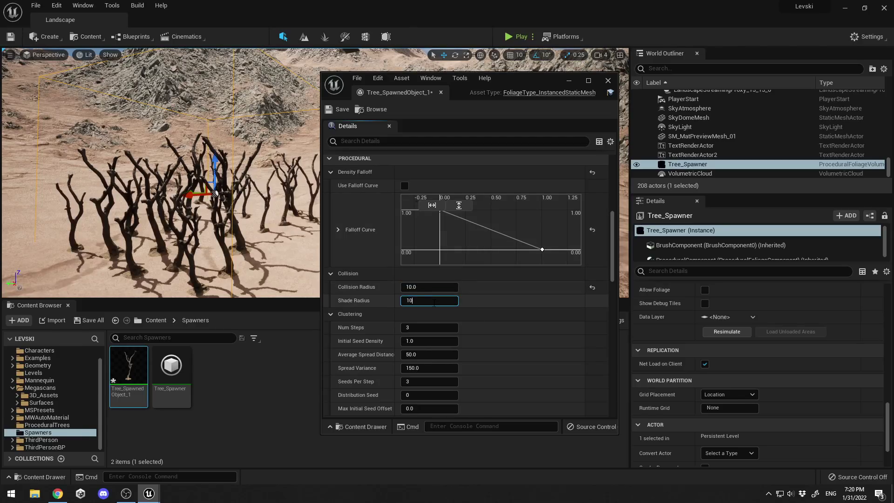
pyautogui.press('Return')
pyautogui.click(342, 108)
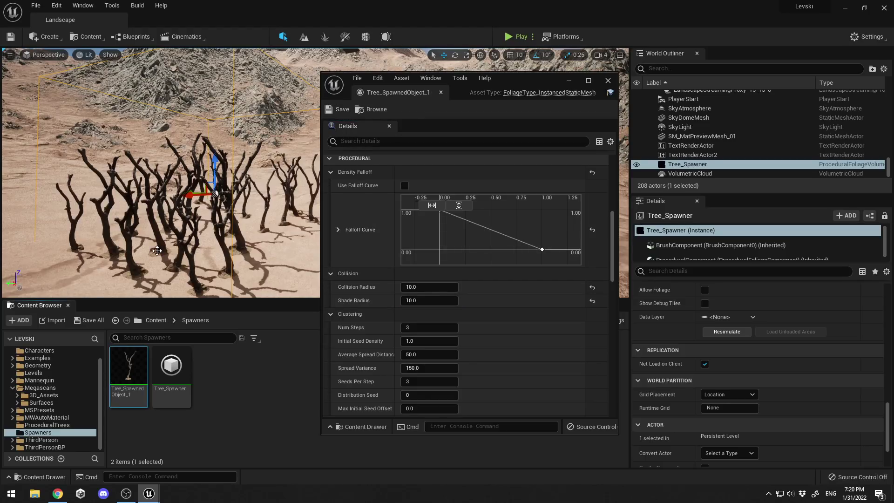
pyautogui.click(725, 333)
pyautogui.moveTo(214, 186); pyautogui.dragTo(266, 205, button='right')
pyautogui.moveTo(144, 167); pyautogui.dragTo(137, 166, button='right')
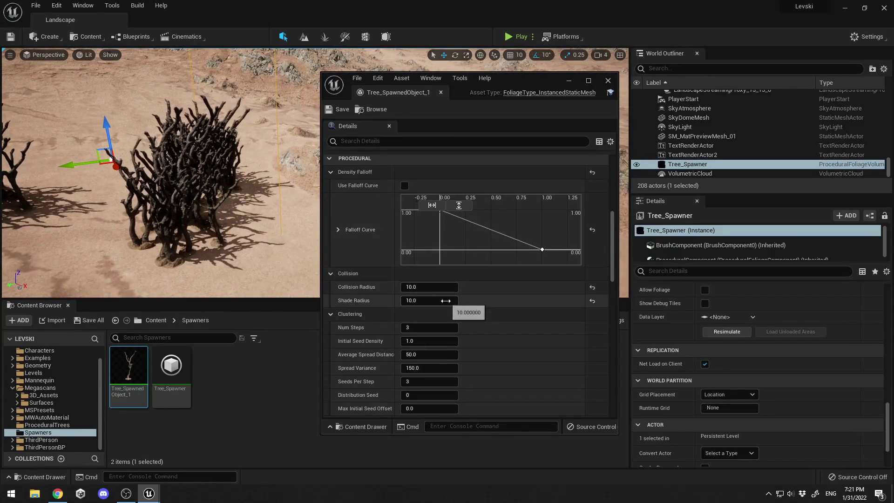
# Step: Lower the Shade Radius to 5, save the foliage type, and resimulate the trees
pyautogui.click(428, 300)
pyautogui.write('5')
pyautogui.press('Return')
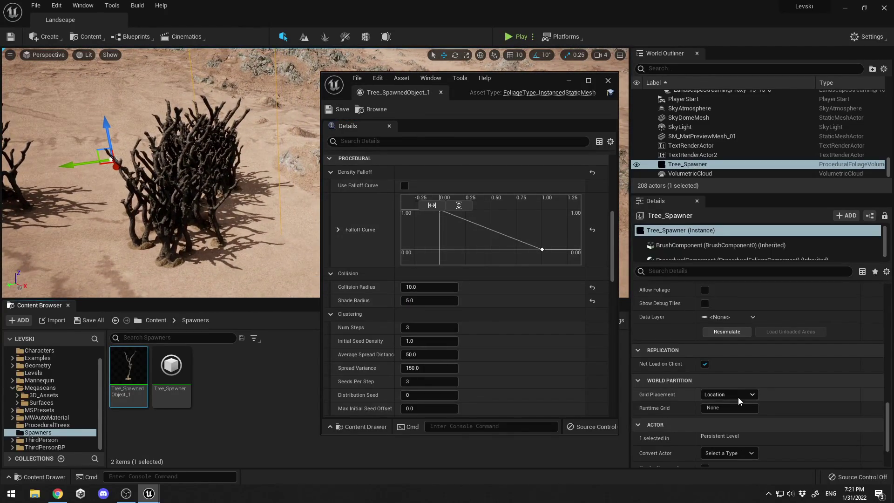
pyautogui.click(729, 334)
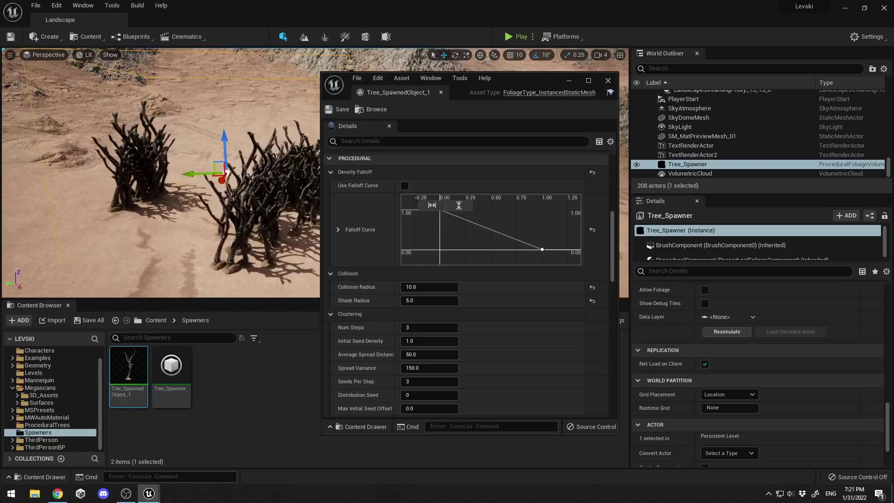
# Step: Reduce the Collision Radius to 5, save the foliage type, and resimulate the trees to inspect the clusters
pyautogui.click(433, 287)
pyautogui.write('5')
pyautogui.press('Return')
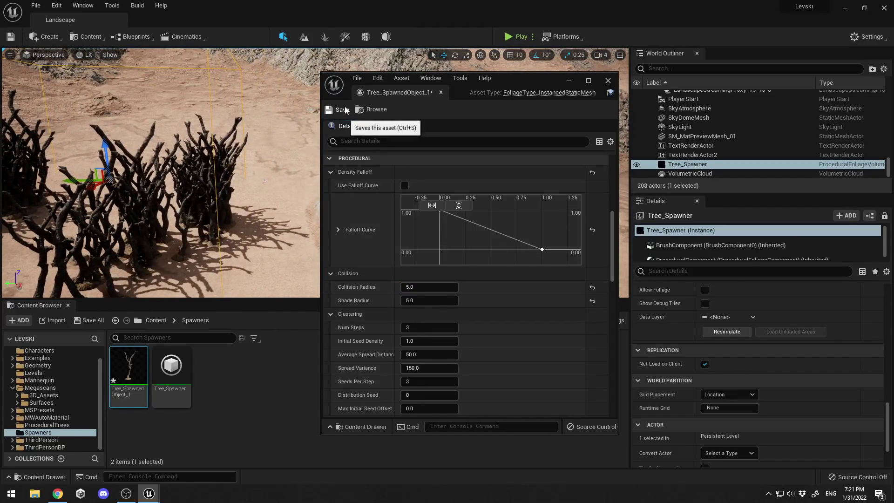
pyautogui.click(736, 337)
pyautogui.moveTo(251, 198); pyautogui.dragTo(195, 135, button='right')
pyautogui.moveTo(111, 286); pyautogui.dragTo(110, 286, button='right')
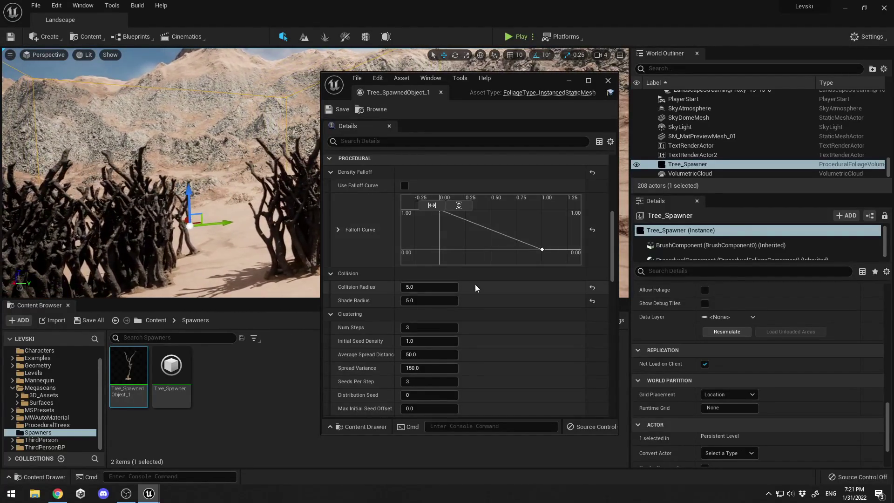
# Step: Set the Collision Radius to 100 and the Shade Radius to 50, save the foliage type, and resimulate the trees
pyautogui.click(431, 286)
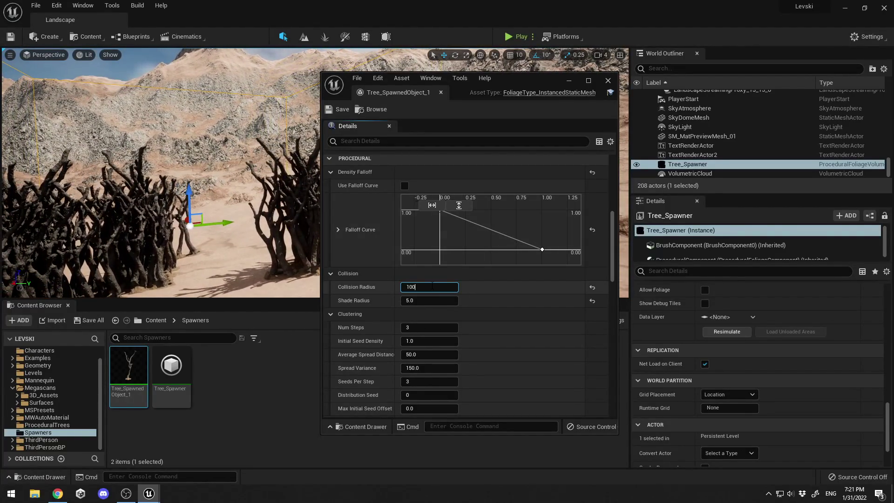
pyautogui.write('100')
pyautogui.click(430, 299)
pyautogui.write('50')
pyautogui.press('Return')
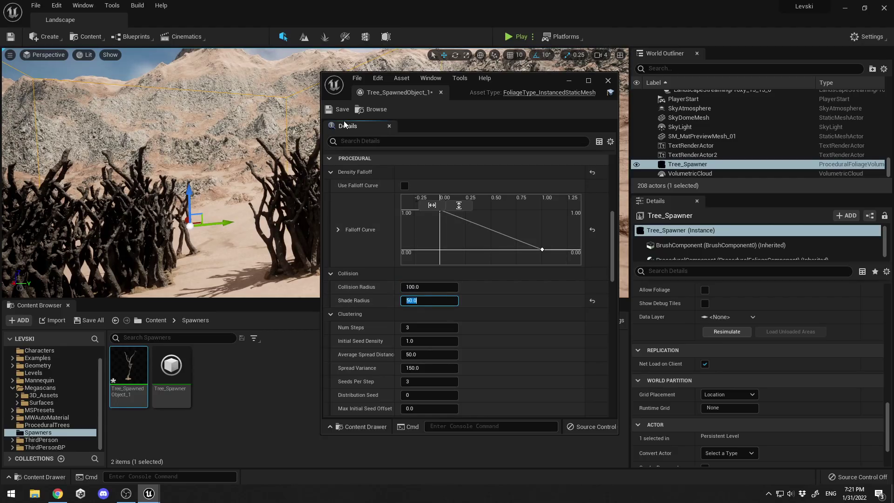
pyautogui.click(344, 110)
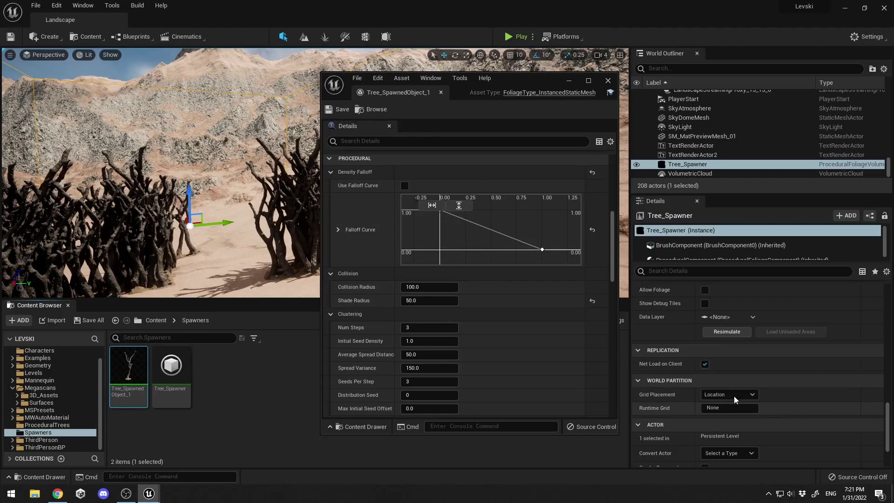
pyautogui.click(726, 331)
pyautogui.moveTo(158, 172); pyautogui.dragTo(140, 180, button='right')
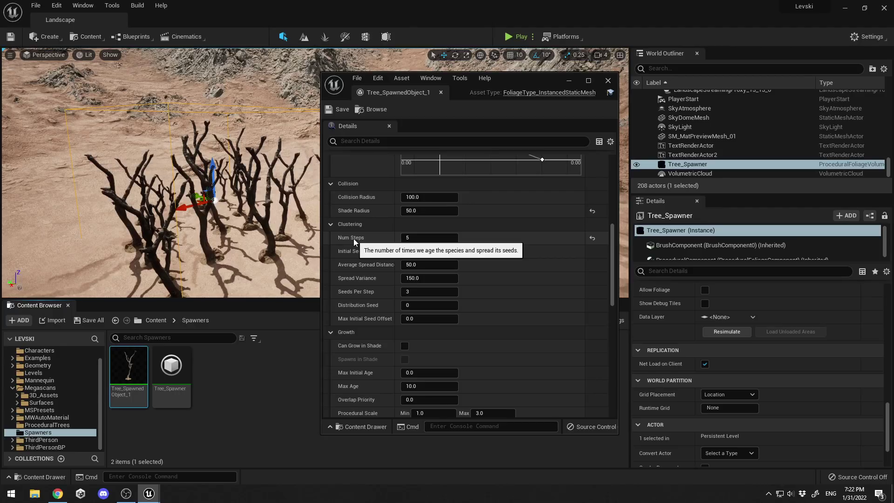
# Step: Test clustering Num Steps values of 1 and 10, saving the foliage type and resimulating the trees for each value
pyautogui.click(408, 237)
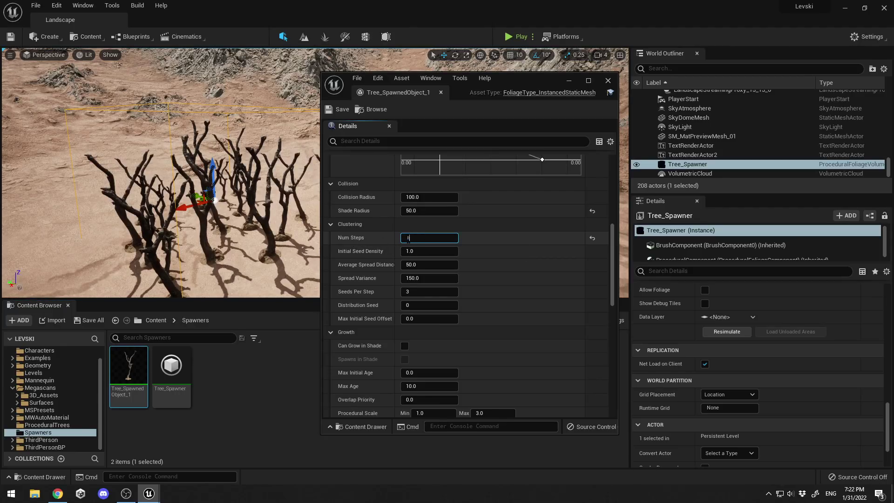
pyautogui.click(342, 110)
pyautogui.click(718, 333)
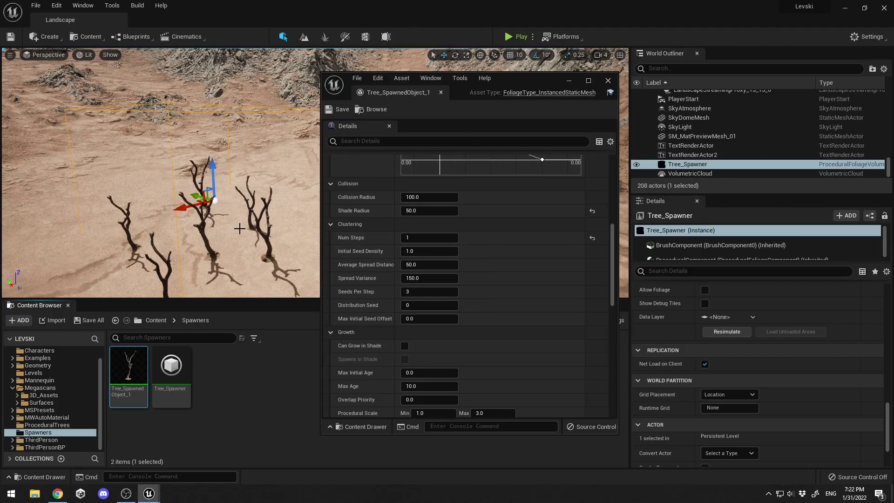
pyautogui.click(429, 236)
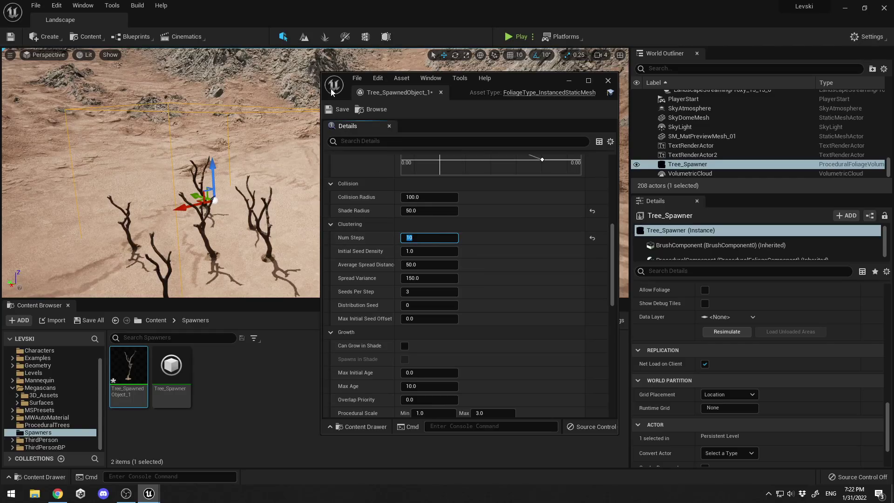
pyautogui.click(343, 109)
pyautogui.click(726, 332)
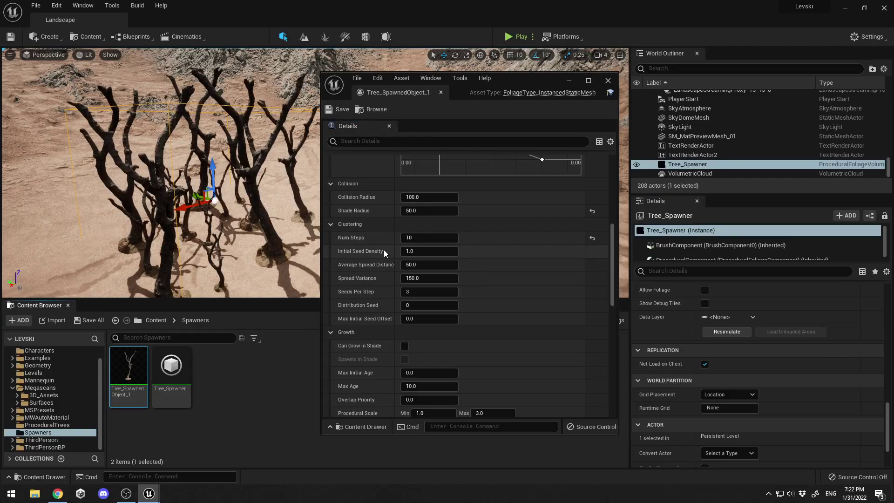
# Step: Try Num Steps at 50, save the foliage type, and resimulate the trees to inspect the growth
pyautogui.click(425, 238)
pyautogui.write('50')
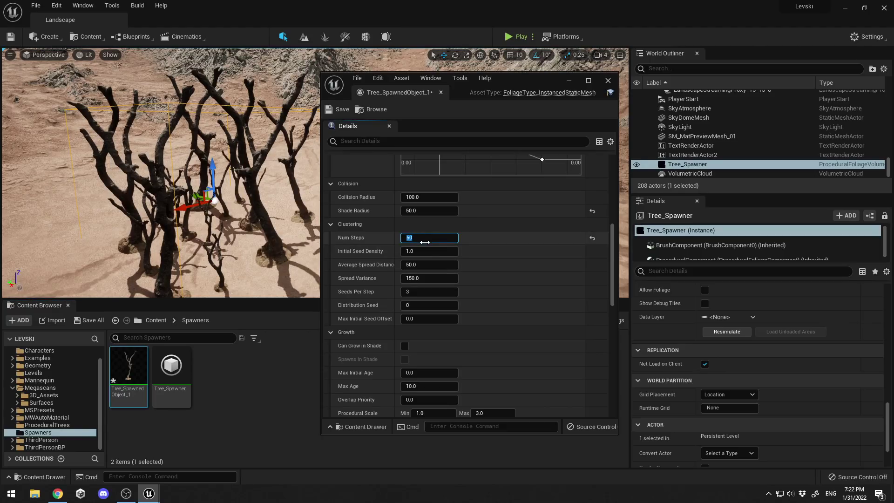
pyautogui.click(343, 108)
pyautogui.click(717, 333)
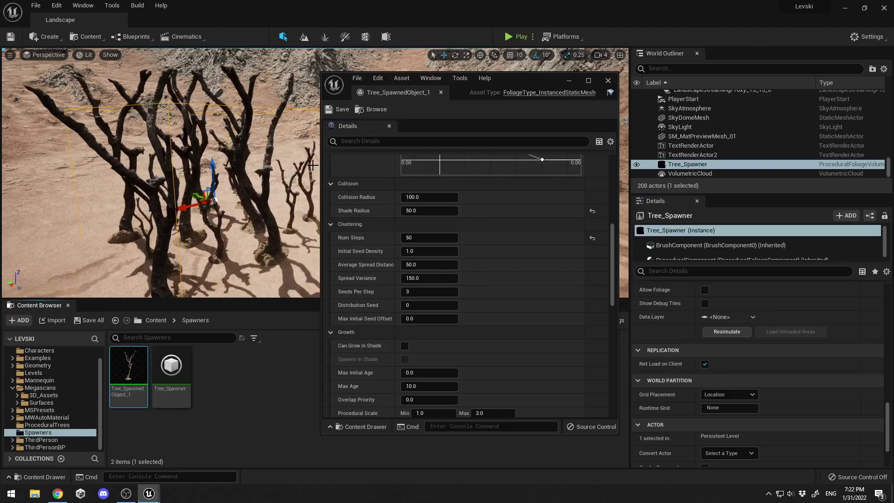
pyautogui.moveTo(276, 174); pyautogui.dragTo(235, 156, button='right')
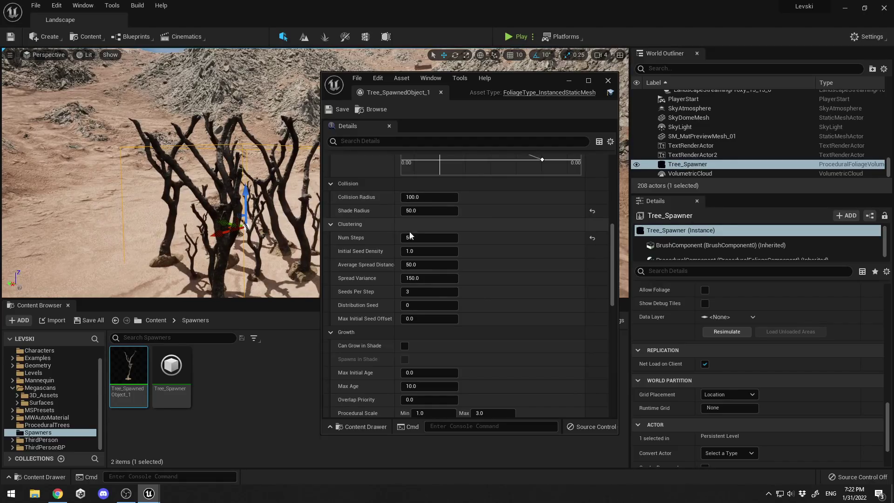
# Step: Set Num Steps to 4, save the foliage type, and resimulate the trees
pyautogui.click(421, 237)
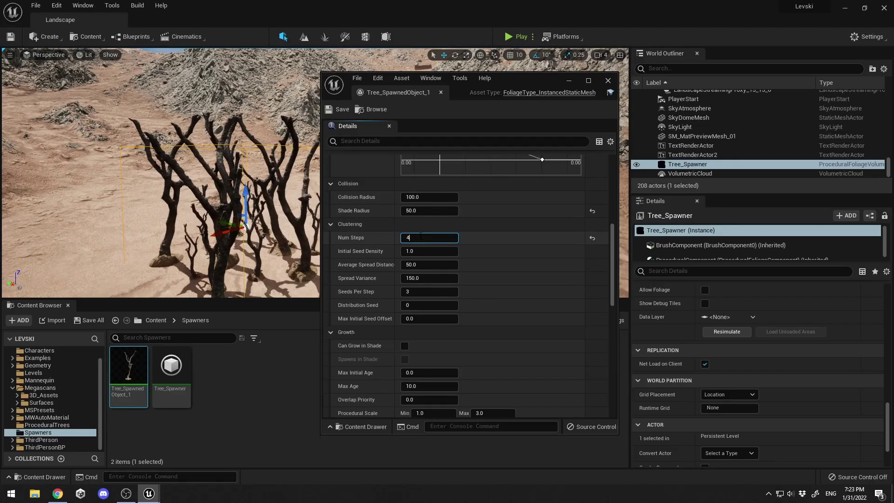
pyautogui.press('Return')
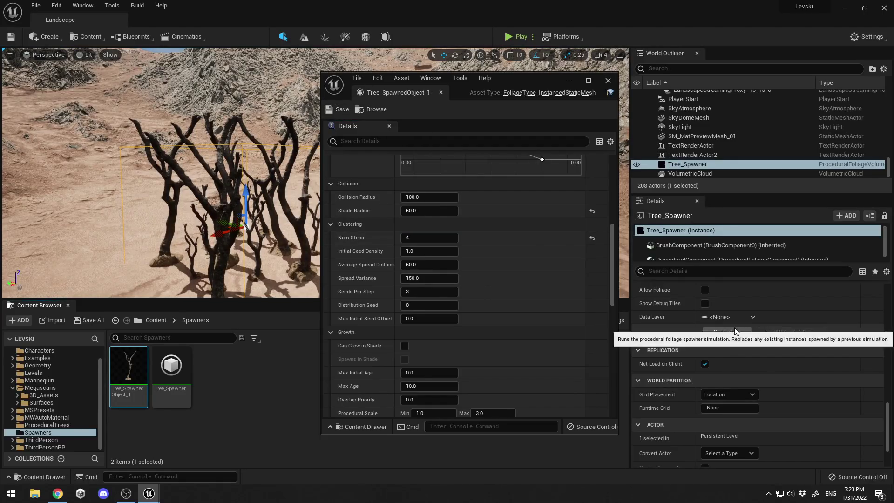
pyautogui.click(736, 331)
pyautogui.moveTo(219, 222)
pyautogui.mouseDown(button='right')
pyautogui.moveTo(261, 242)
pyautogui.moveTo(219, 239)
pyautogui.mouseUp(button='right')
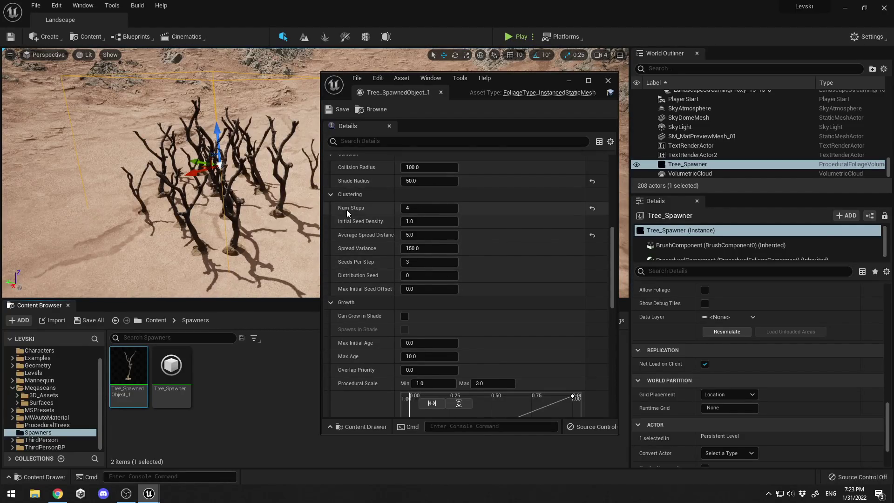
pyautogui.moveTo(362, 237)
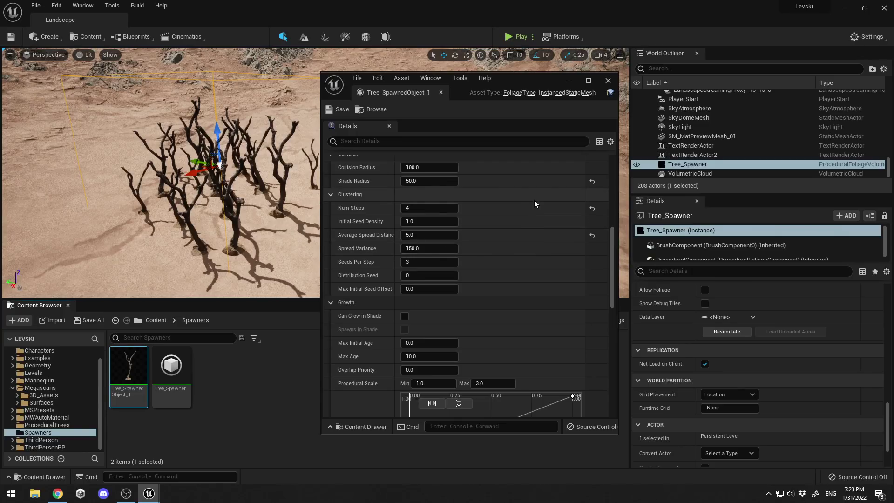
# Step: Set the clustering Spread Variance to 30, save the foliage type, and resimulate the trees
pyautogui.scroll(-1, 468, 217)
pyautogui.scroll(-10, 475, 242)
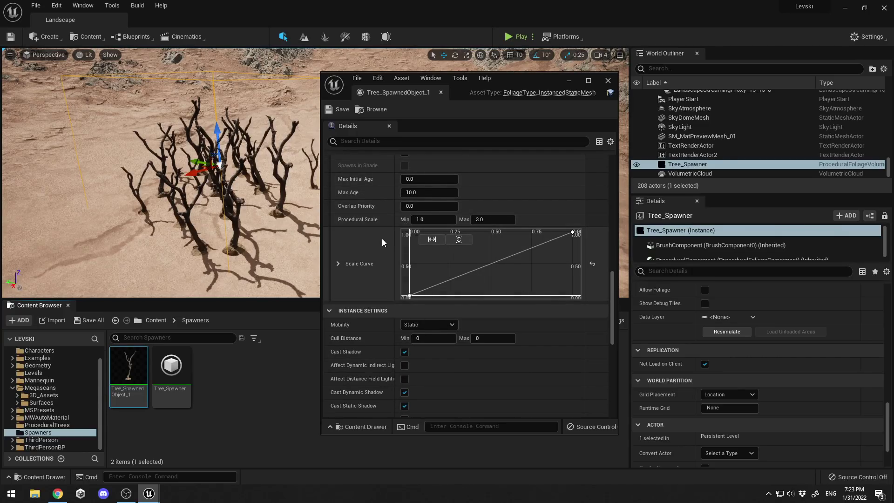
pyautogui.scroll(8, 382, 238)
pyautogui.scroll(7, 479, 300)
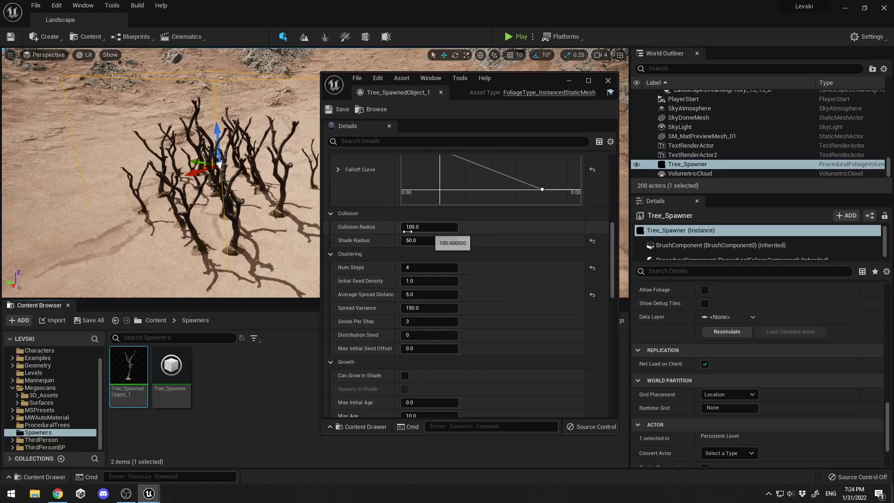
pyautogui.scroll(-2, 415, 282)
pyautogui.click(447, 280)
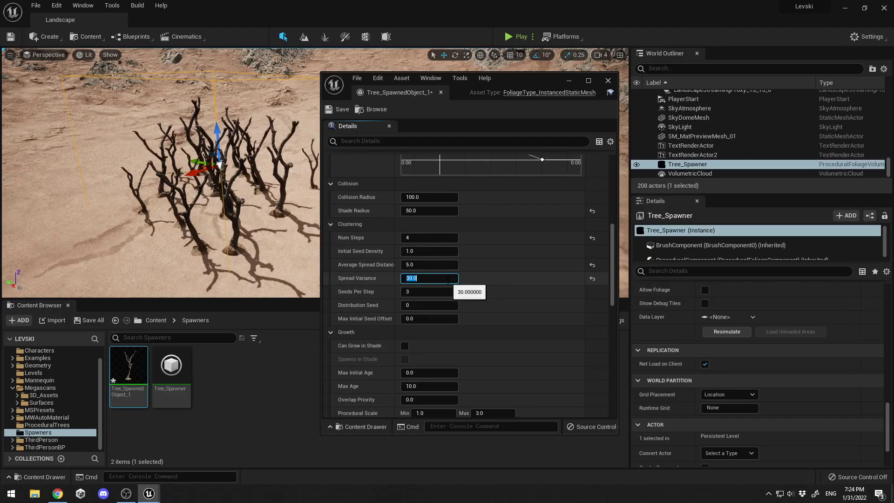
pyautogui.click(340, 109)
pyautogui.click(726, 331)
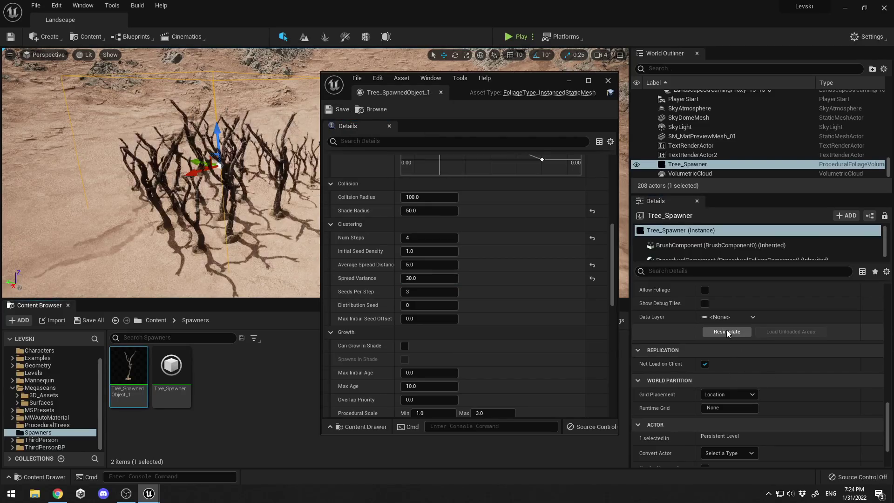
pyautogui.moveTo(184, 185)
pyautogui.mouseDown(button='right')
pyautogui.moveTo(144, 165)
pyautogui.moveTo(184, 173)
pyautogui.mouseUp(button='right')
# Step: Set the maximum Procedural Scale to 5 and resimulate the trees to inspect their size
pyautogui.scroll(-2, 502, 325)
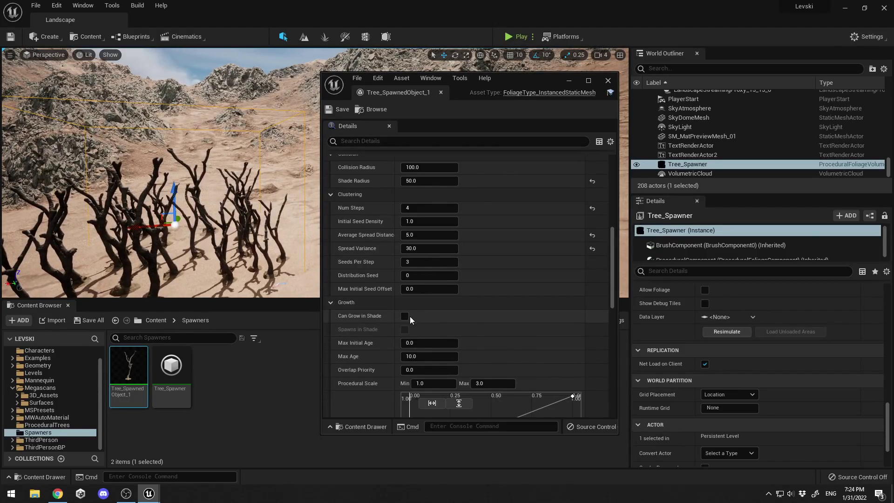
pyautogui.scroll(-6, 443, 312)
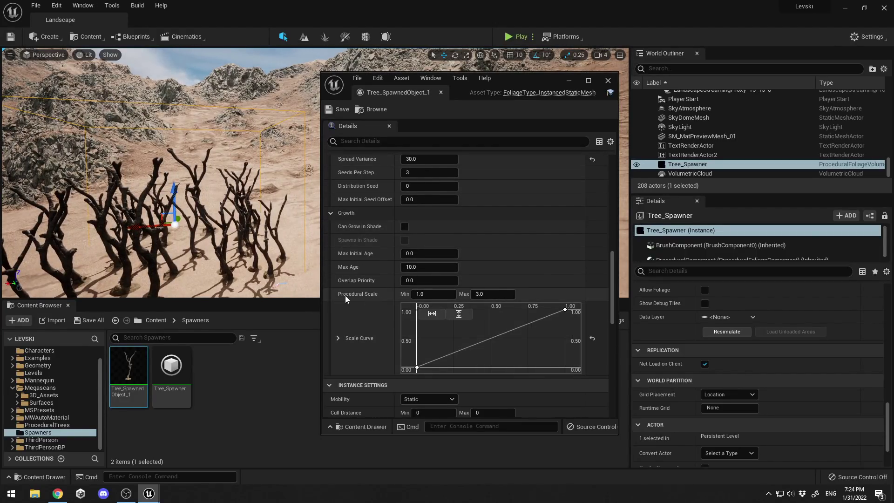
pyautogui.moveTo(214, 186)
pyautogui.mouseDown(button='right')
pyautogui.moveTo(187, 205)
pyautogui.moveTo(215, 188)
pyautogui.mouseUp(button='right')
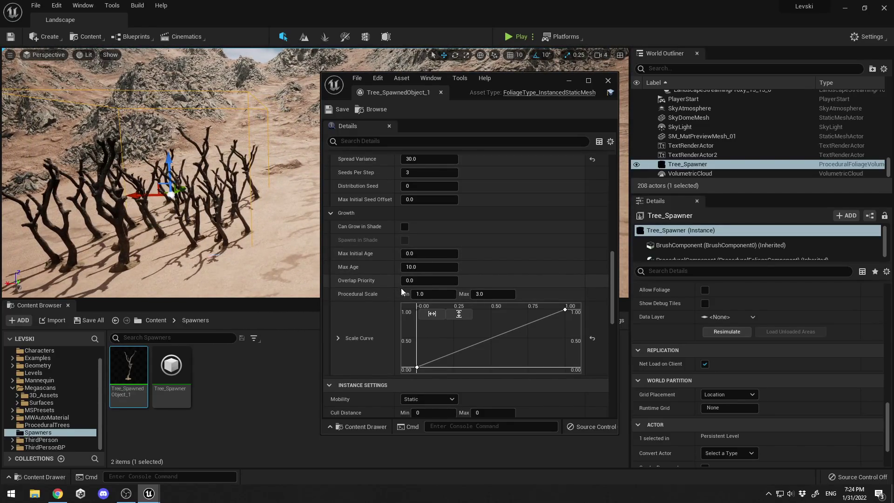
pyautogui.click(482, 294)
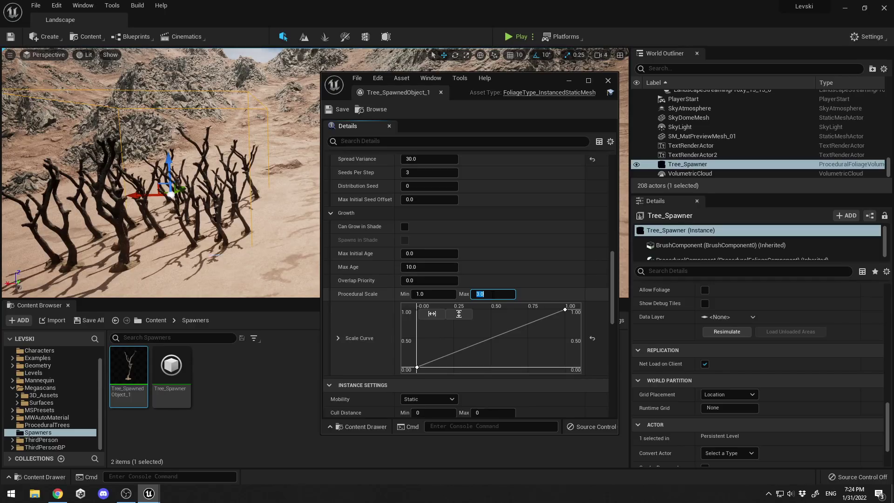
pyautogui.press('Return')
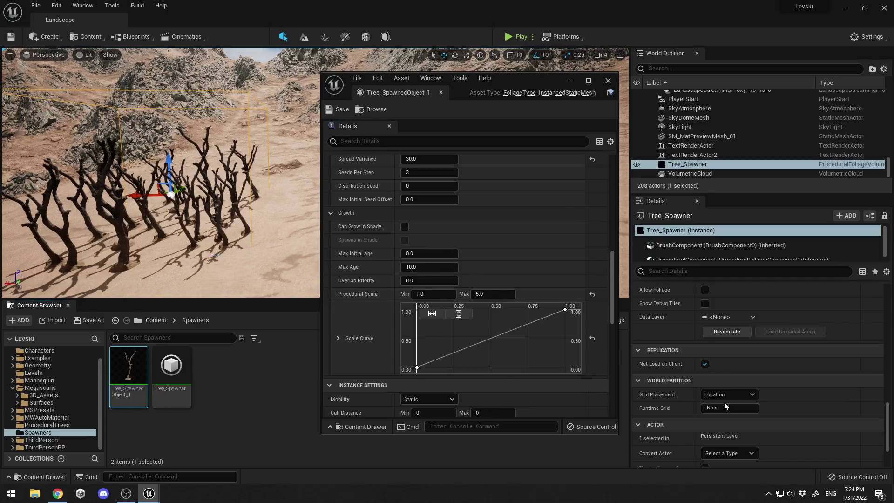
pyautogui.click(730, 335)
pyautogui.moveTo(279, 251); pyautogui.dragTo(237, 251, button='right')
pyautogui.moveTo(238, 186); pyautogui.dragTo(210, 181, button='right')
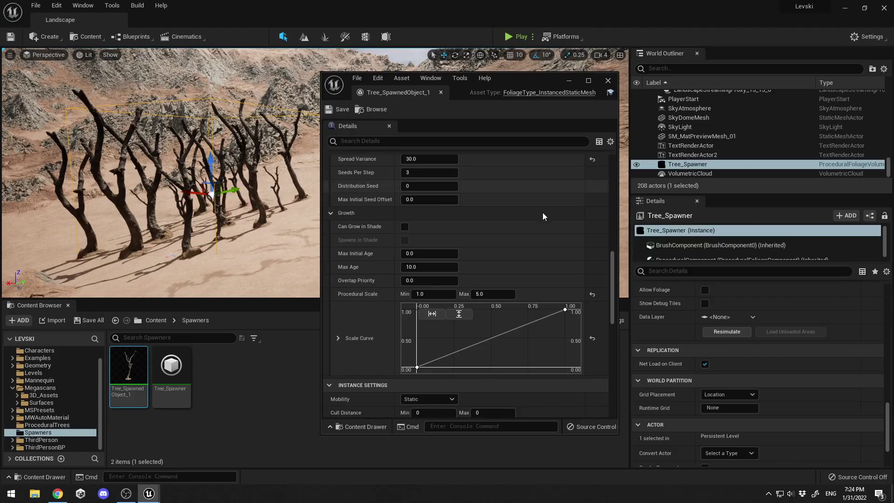
# Step: Review the foliage type's scale curve, instance, placement, collision and clustering settings, and close its editor
pyautogui.scroll(-3, 490, 303)
pyautogui.scroll(-1, 494, 275)
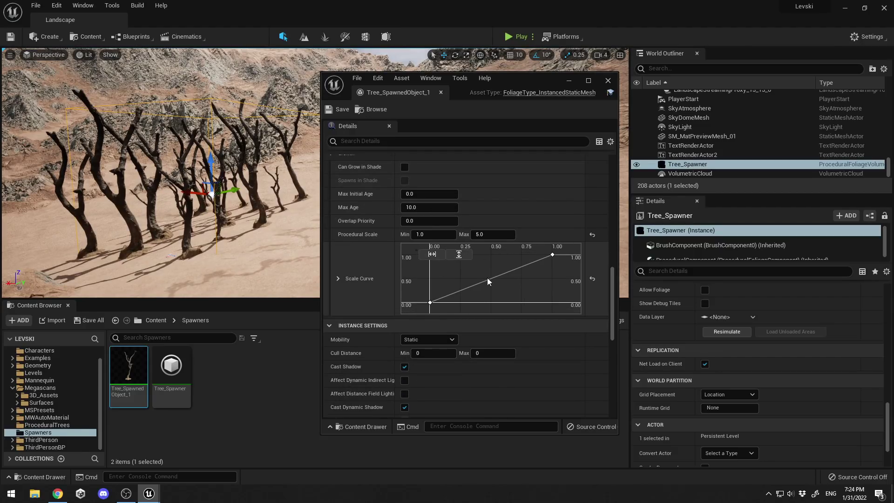
pyautogui.scroll(-1, 498, 274)
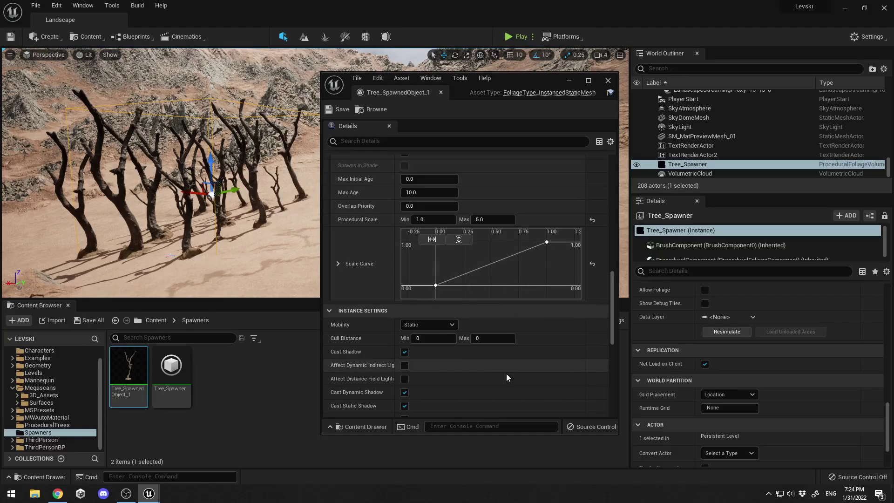
pyautogui.scroll(-2, 507, 373)
pyautogui.scroll(-2, 486, 363)
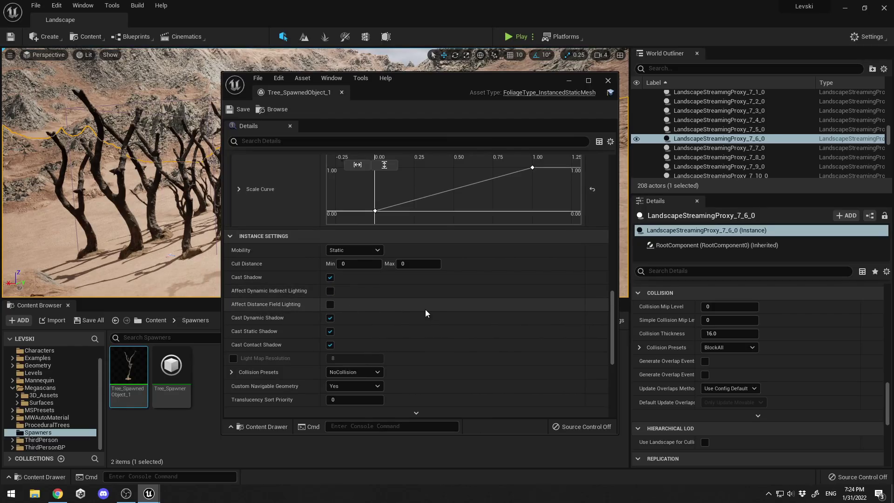
pyautogui.scroll(-1, 302, 345)
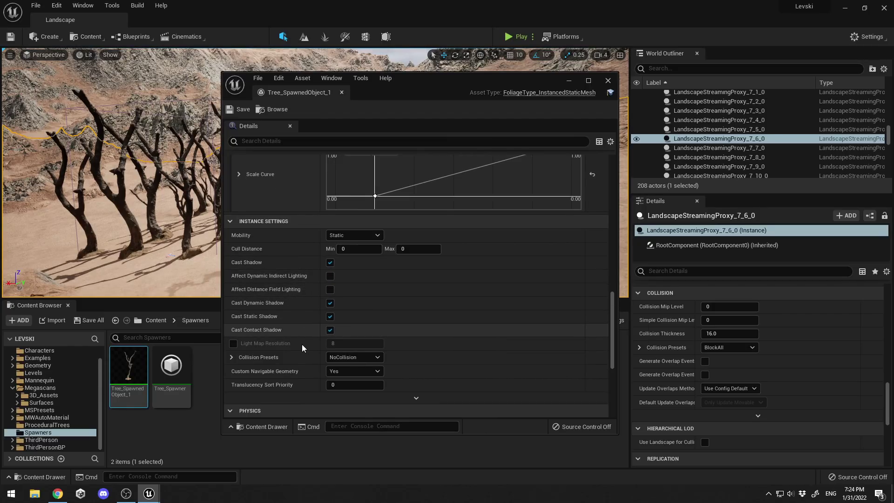
pyautogui.scroll(-4, 317, 354)
pyautogui.scroll(7, 329, 356)
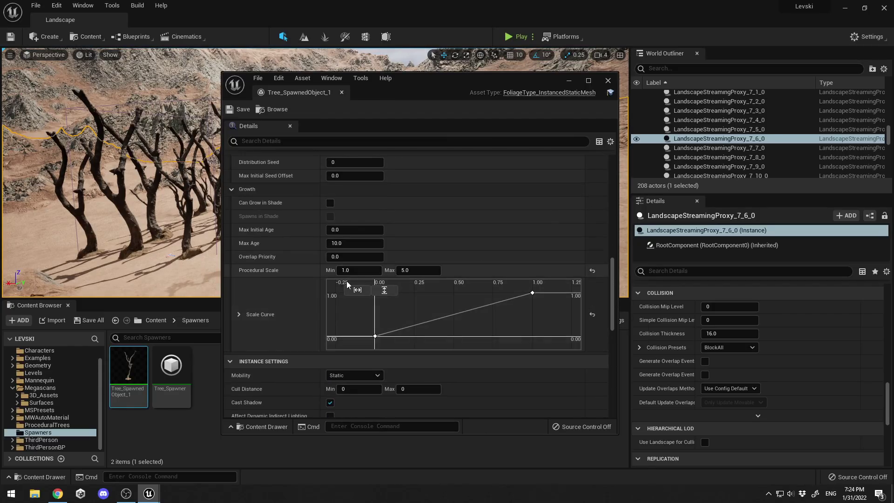
pyautogui.scroll(10, 279, 321)
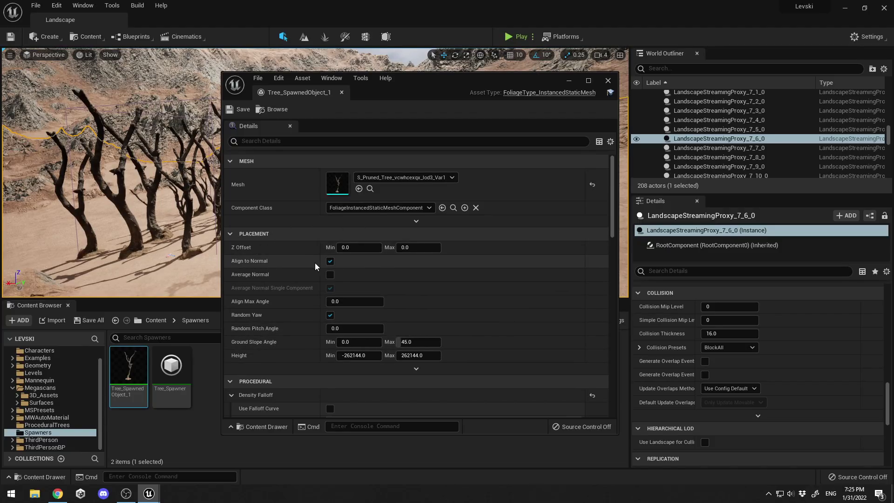
pyautogui.scroll(-5, 315, 262)
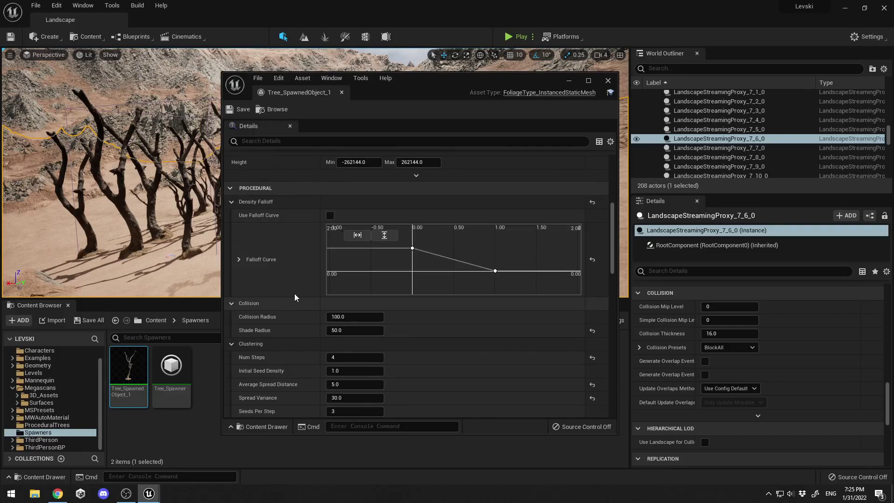
pyautogui.scroll(-3, 294, 297)
pyautogui.scroll(-3, 253, 311)
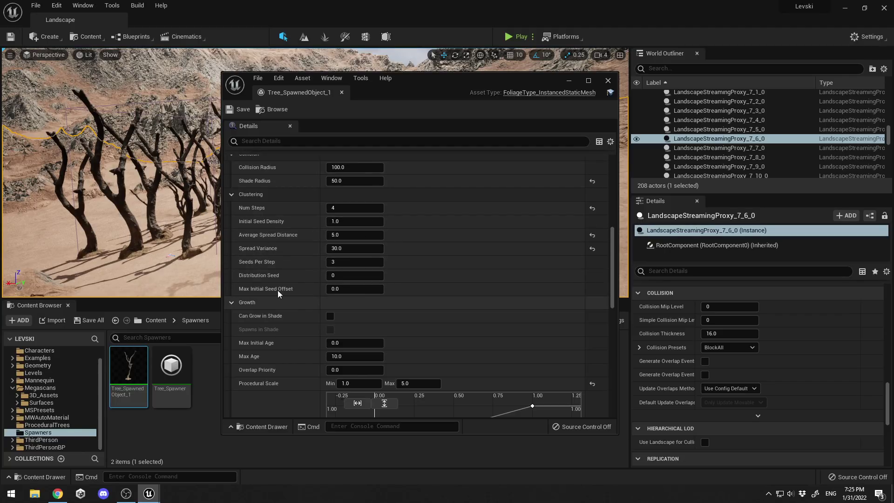
pyautogui.scroll(-5, 274, 347)
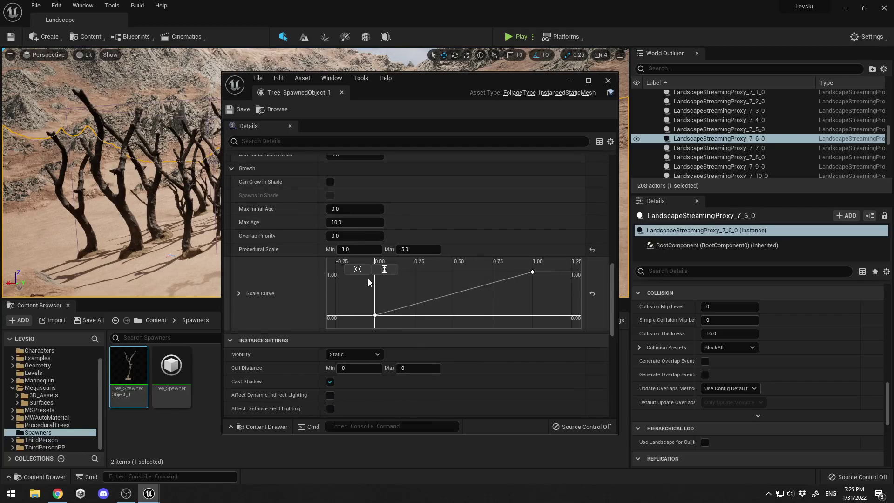
pyautogui.click(608, 81)
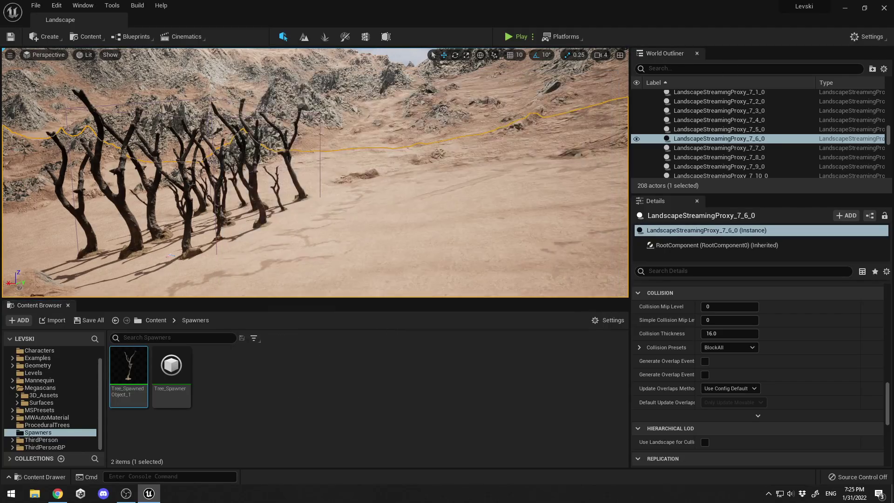
# Step: Duplicate the Tree_SpawnedObject_1 foliage type and open the copy for editing
pyautogui.moveTo(419, 187); pyautogui.dragTo(274, 137, button='right')
pyautogui.press('w')
pyautogui.press('s')
pyautogui.press('w')
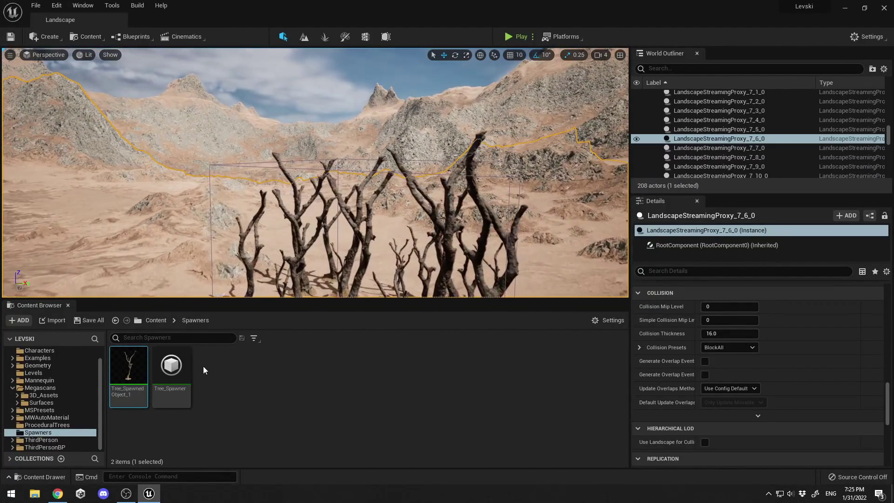
pyautogui.click(128, 366)
pyautogui.hotkey('ctrl', 'd')
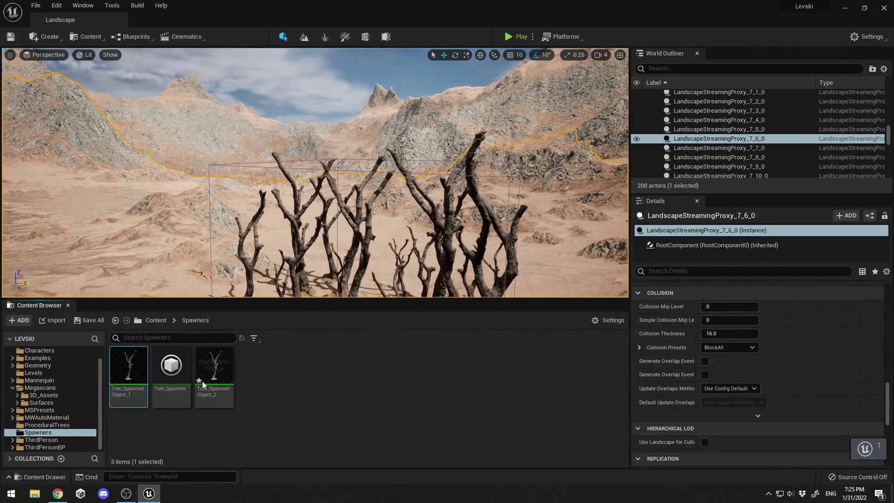
pyautogui.doubleClick(217, 368)
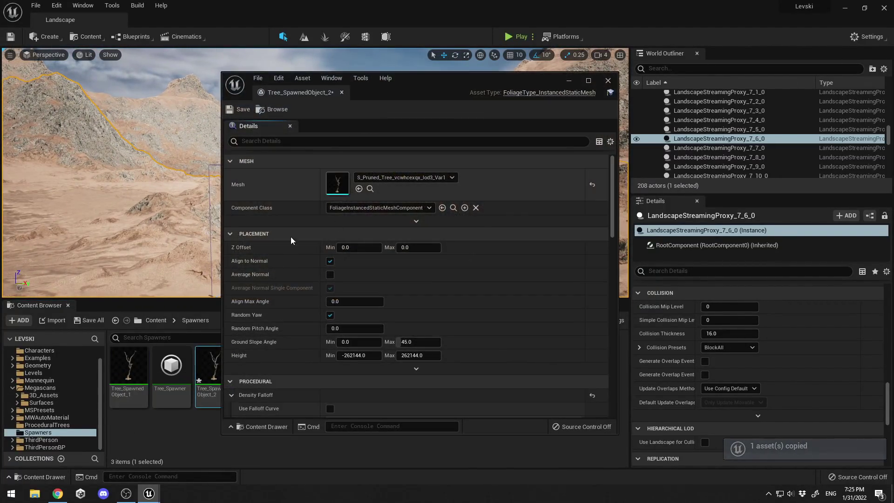
# Step: Assign the S_Pruned_Tree_vdeled3va_lod3_Var1 mesh from the Megascans 3D_Assets folder to the copied foliage type
pyautogui.click(17, 395)
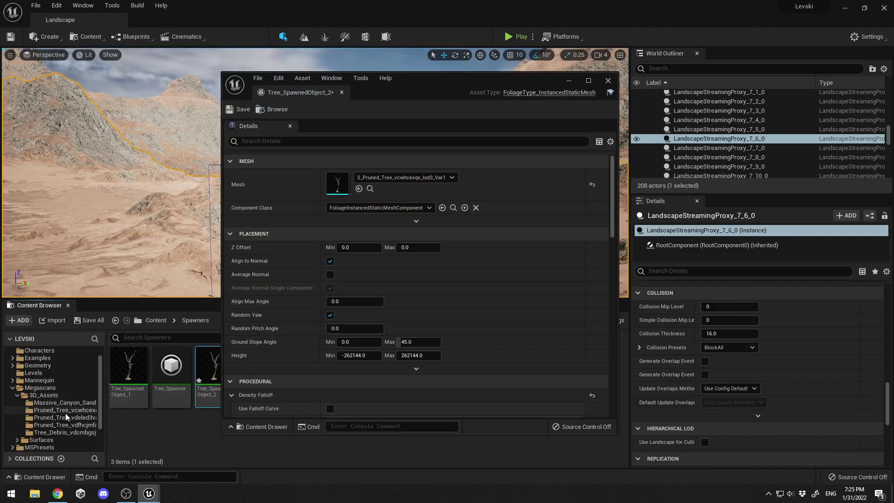
pyautogui.click(65, 416)
pyautogui.moveTo(171, 365); pyautogui.dragTo(391, 182)
# Step: Set the second foliage type's Shade Radius to 80, save it, and close its editor
pyautogui.scroll(-1, 410, 270)
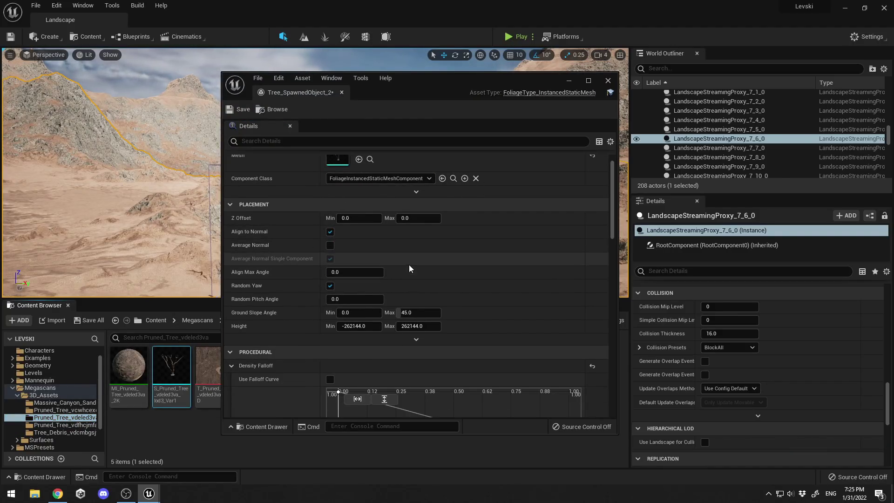
pyautogui.scroll(-5, 409, 264)
pyautogui.click(343, 330)
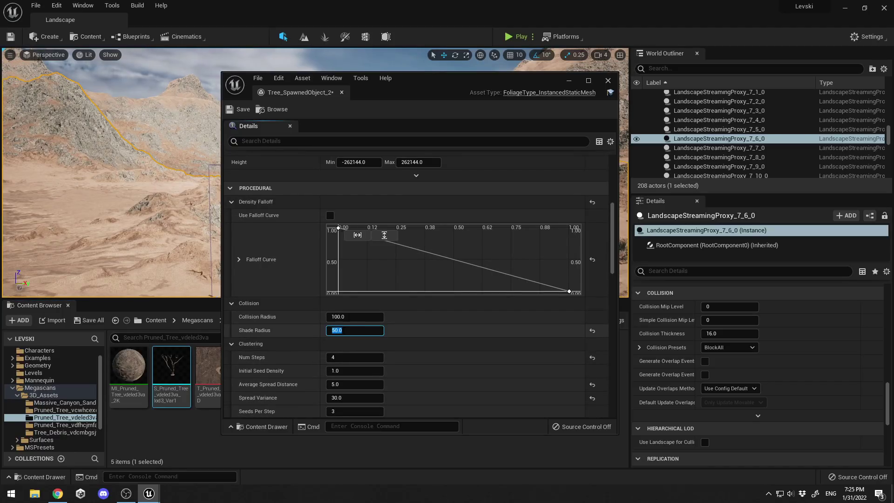
pyautogui.write('80')
pyautogui.press('Return')
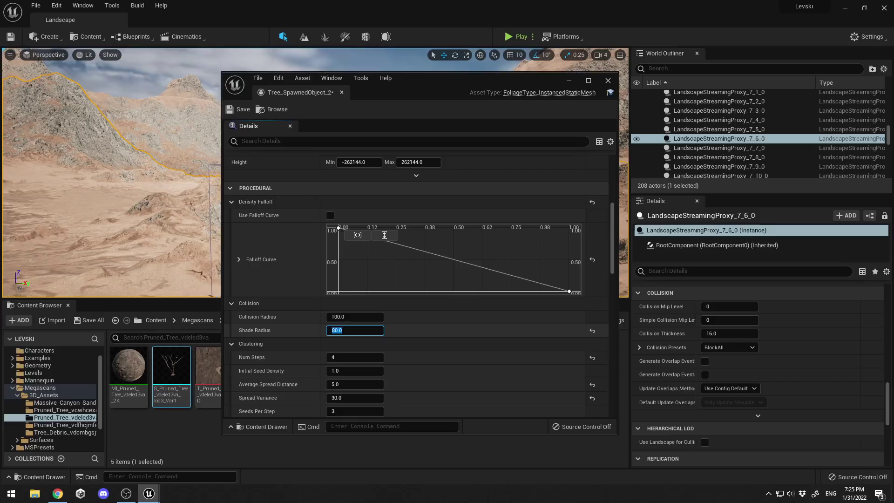
pyautogui.scroll(-1, 342, 330)
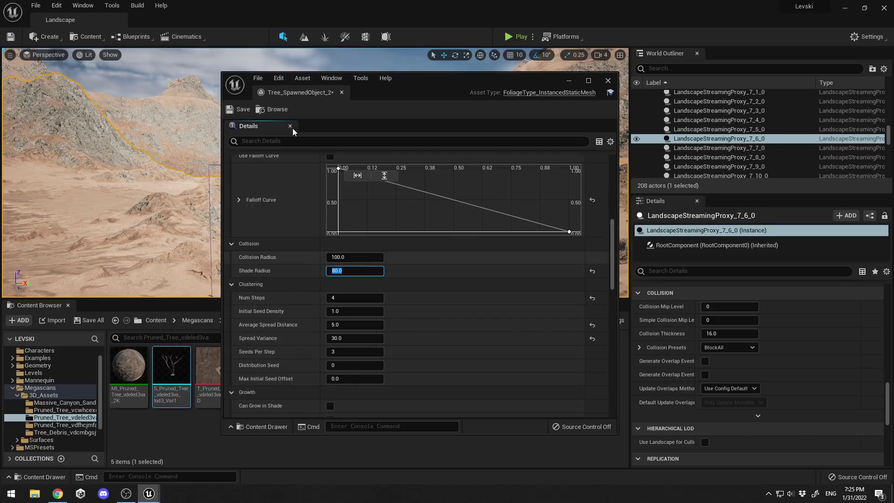
pyautogui.click(232, 112)
pyautogui.click(607, 80)
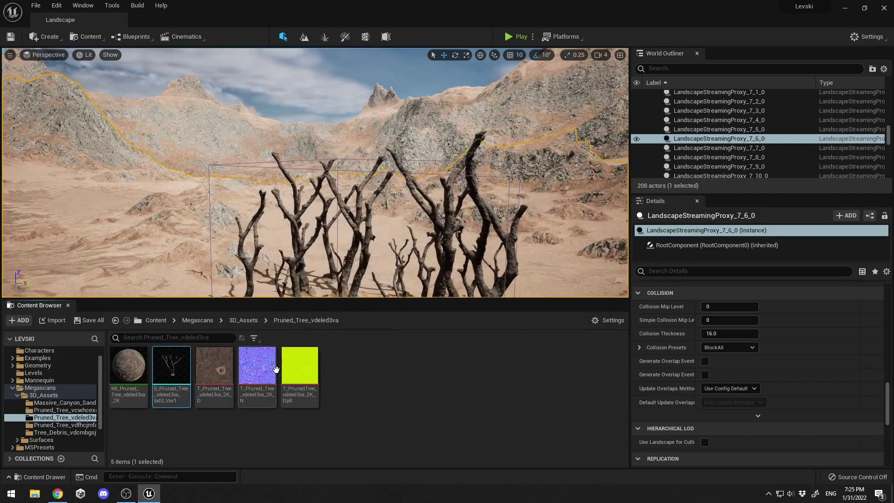
# Step: Return to the Spawners folder, duplicate the Tree_SpawnedObject_2 foliage type, and open the copy for editing
pyautogui.scroll(-3, 46, 425)
pyautogui.click(40, 432)
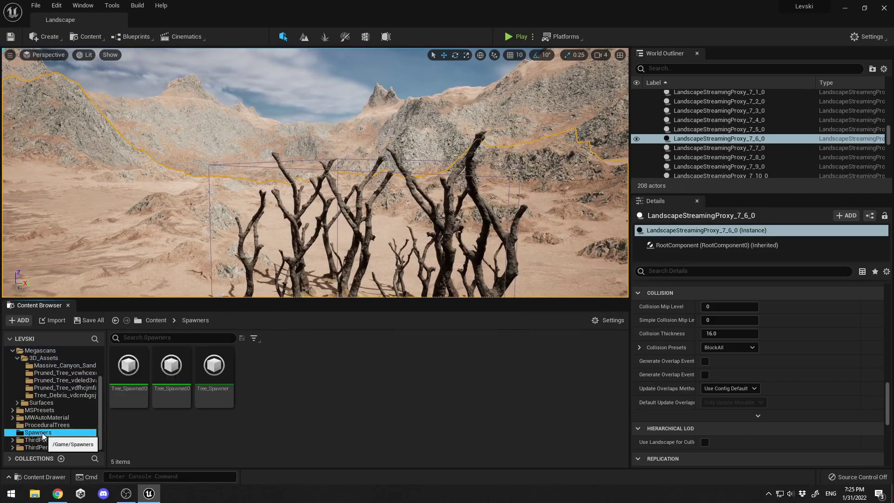
pyautogui.doubleClick(210, 375)
pyautogui.click(606, 82)
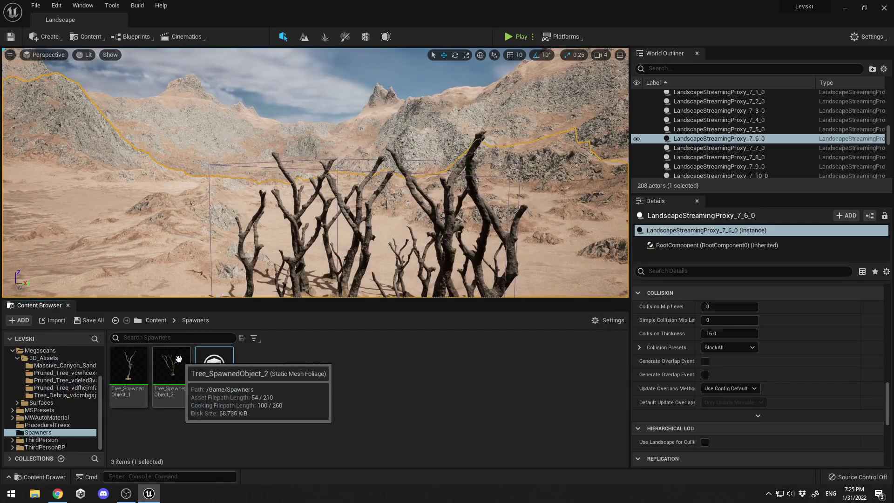
pyautogui.click(171, 371)
pyautogui.hotkey('ctrl', 'c')
pyautogui.hotkey('ctrl', 'v')
pyautogui.doubleClick(262, 375)
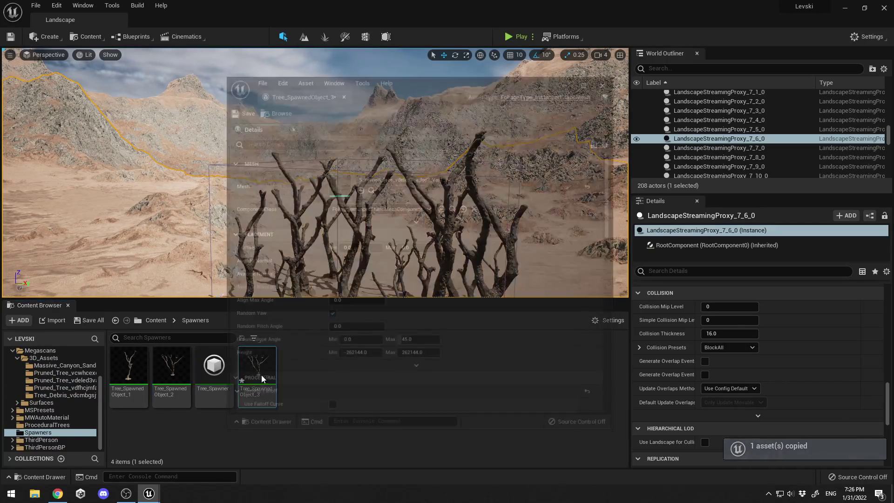
# Step: Assign the S_Pruned_Tree_vdfhcjmfa_lod3_Var1 mesh from the Megascans 3D_Assets folder to the third foliage type
pyautogui.click(71, 387)
pyautogui.moveTo(171, 373); pyautogui.dragTo(429, 194)
# Step: Set the third foliage type's maximum Procedural Scale to 3, save it, and close its editor
pyautogui.scroll(-8, 399, 279)
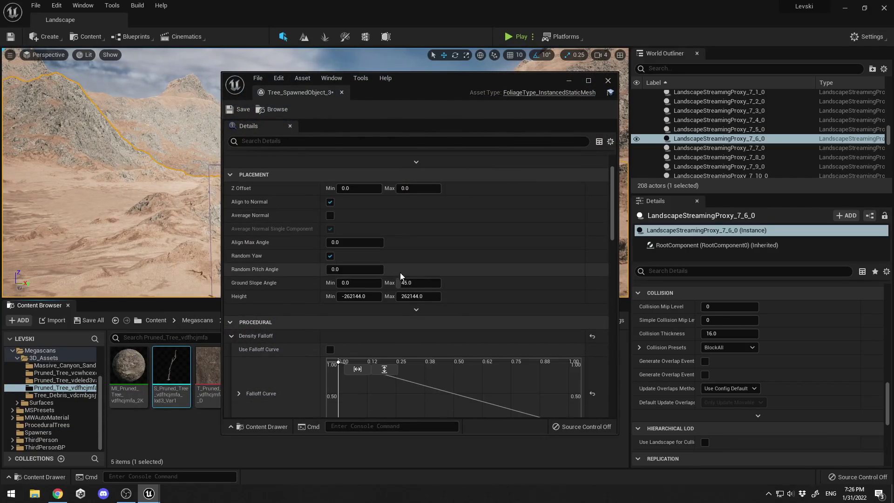
pyautogui.scroll(1, 454, 225)
pyautogui.scroll(-4, 457, 226)
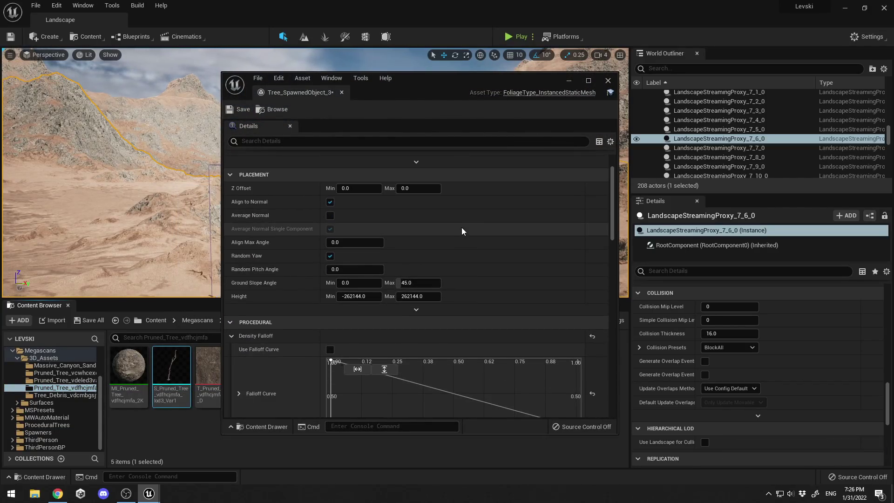
pyautogui.click(357, 299)
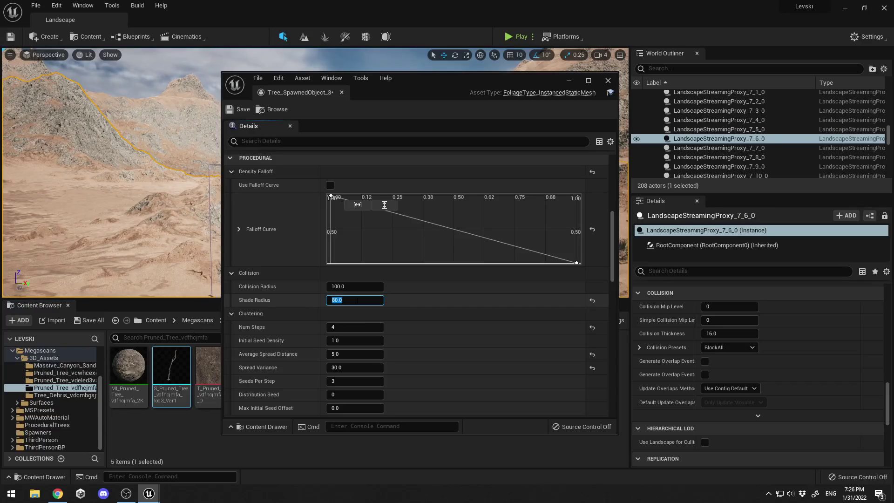
pyautogui.scroll(-8, 491, 350)
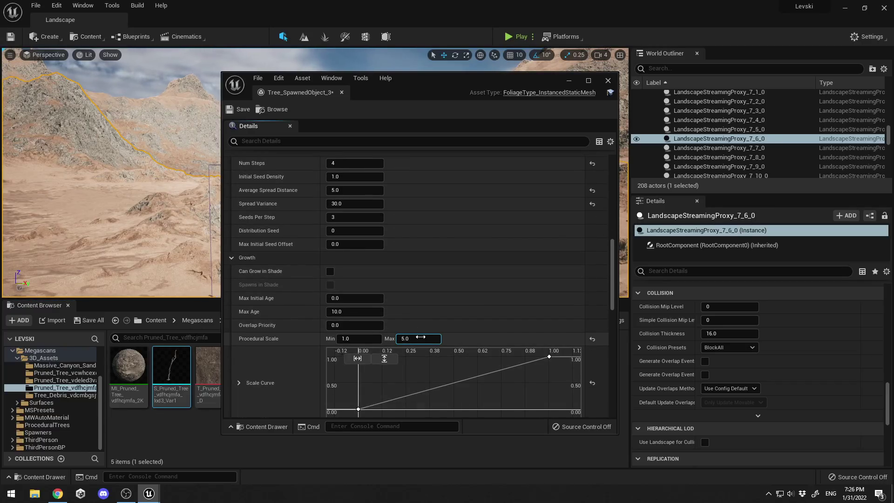
pyautogui.click(420, 336)
pyautogui.write('3')
pyautogui.press('Return')
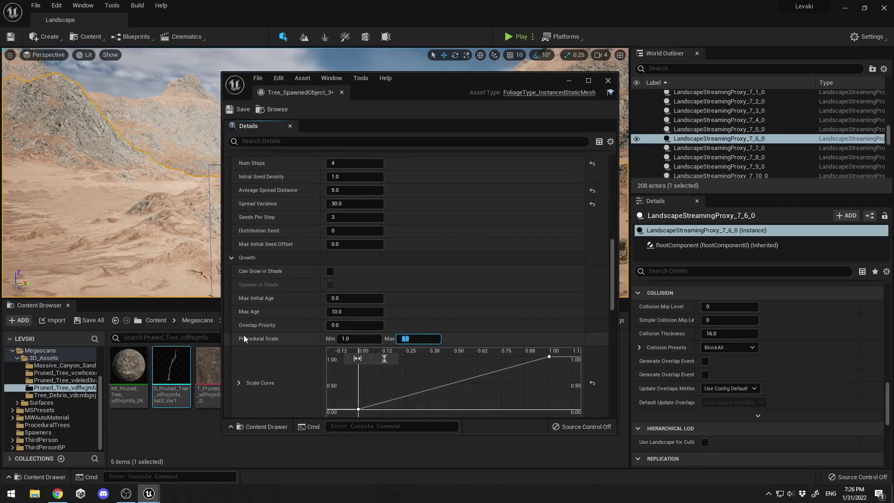
pyautogui.click(241, 110)
pyautogui.click(608, 81)
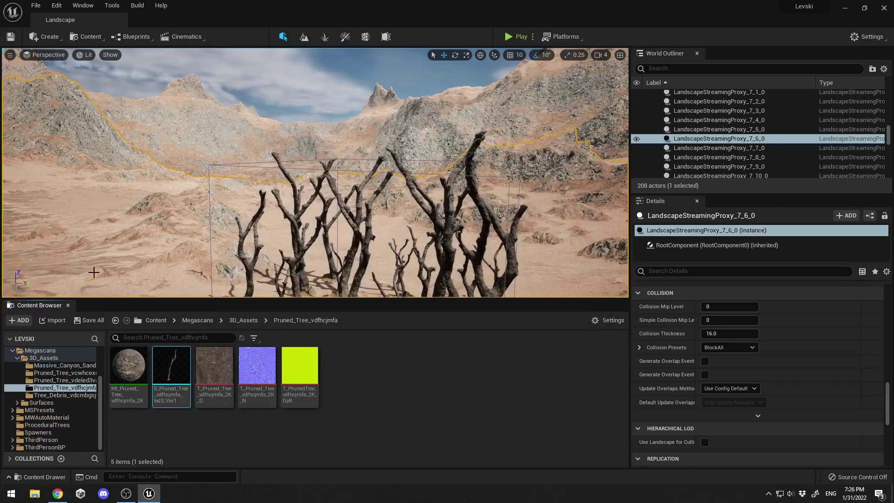
# Step: Add Tree_SpawnedObject_2 and Tree_SpawnedObject_3 to the foliage types of the Tree_Spawner asset in the Spawners folder, then save and close it
pyautogui.click(41, 433)
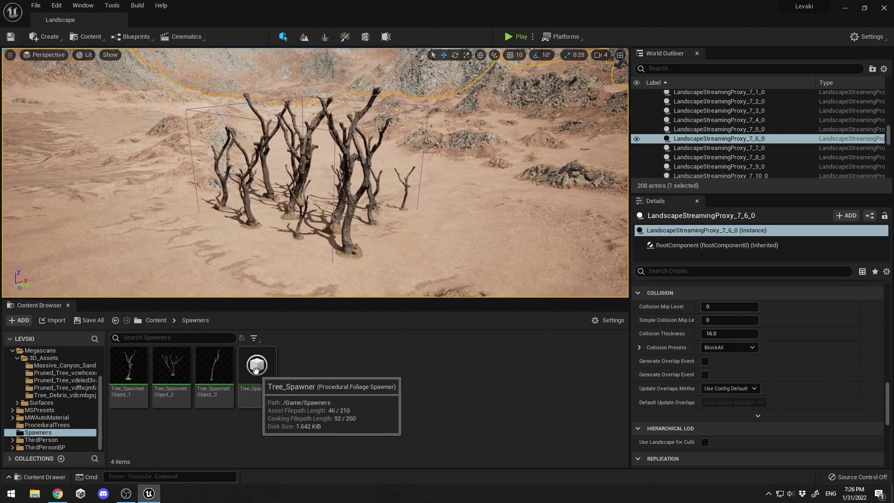
pyautogui.click(255, 366)
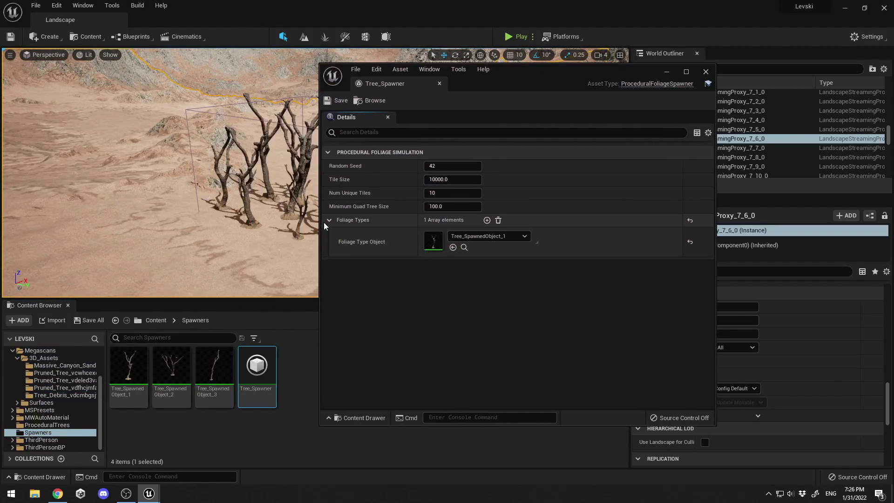
pyautogui.click(487, 220)
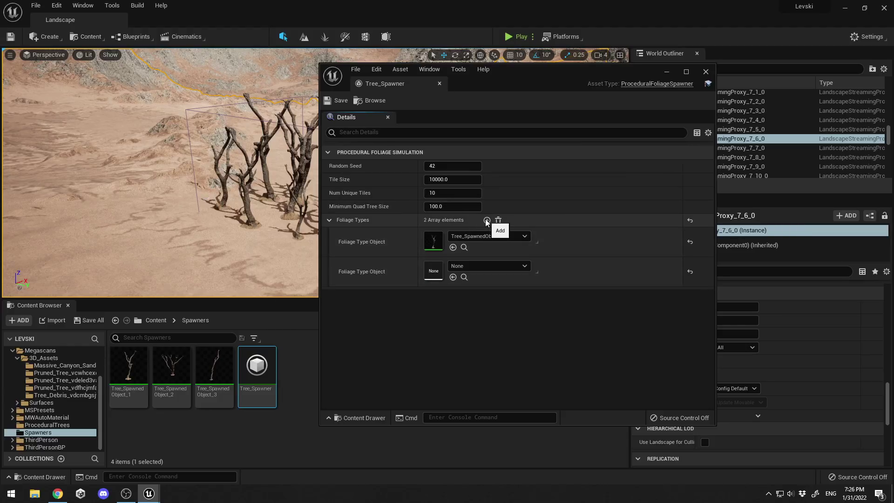
pyautogui.click(487, 220)
pyautogui.moveTo(171, 368); pyautogui.dragTo(433, 272)
pyautogui.moveTo(214, 368); pyautogui.dragTo(430, 300)
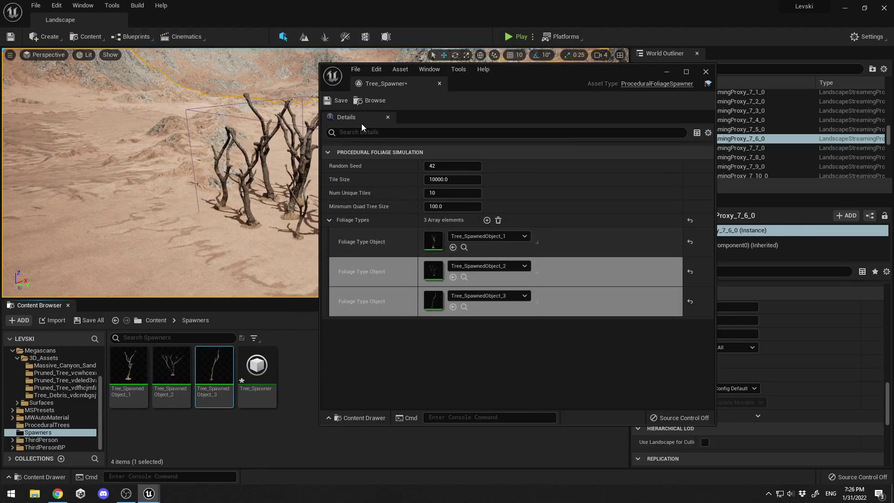
pyautogui.click(339, 102)
pyautogui.click(706, 71)
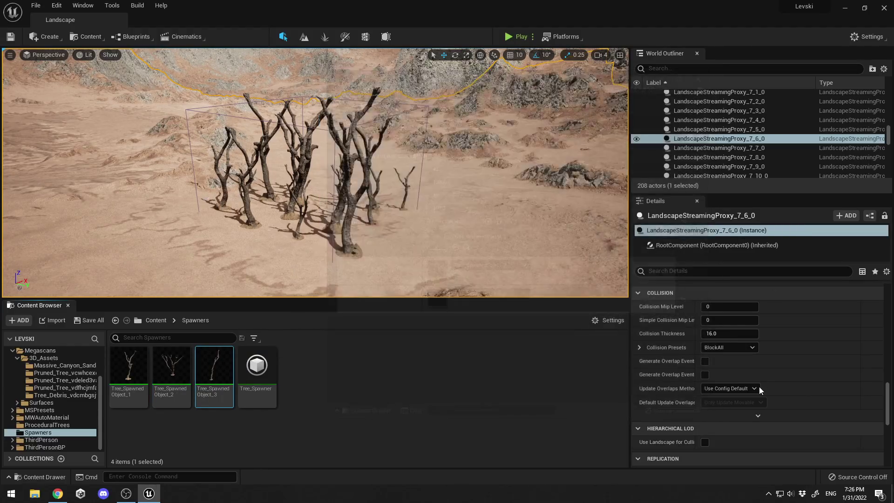
# Step: Select the Tree_Spawner volume in the level and resimulate its foliage
pyautogui.scroll(-10, 759, 386)
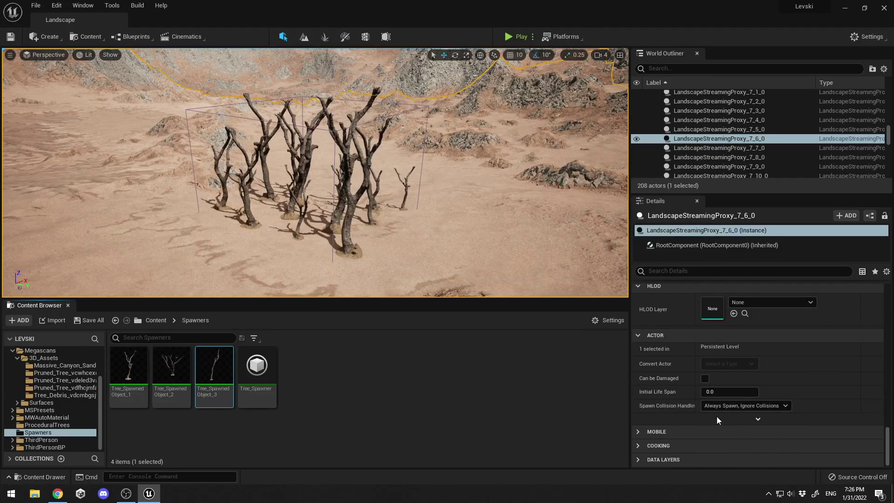
pyautogui.scroll(5, 717, 416)
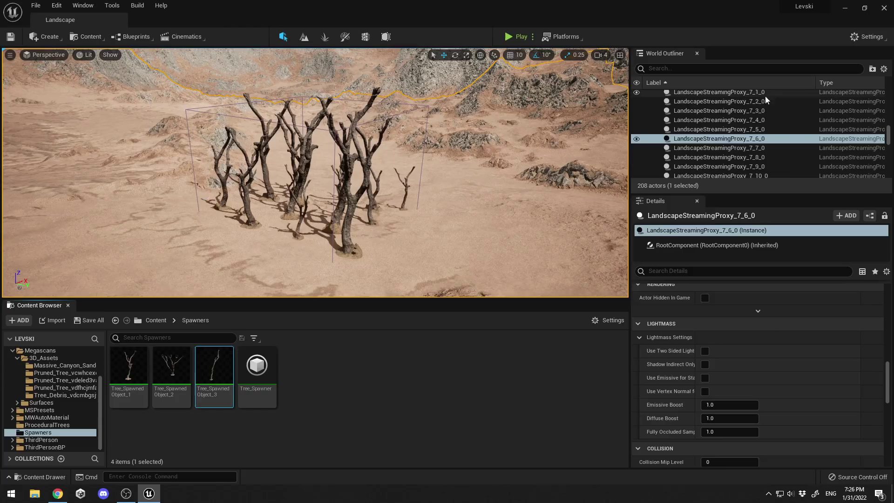
pyautogui.scroll(20, 756, 124)
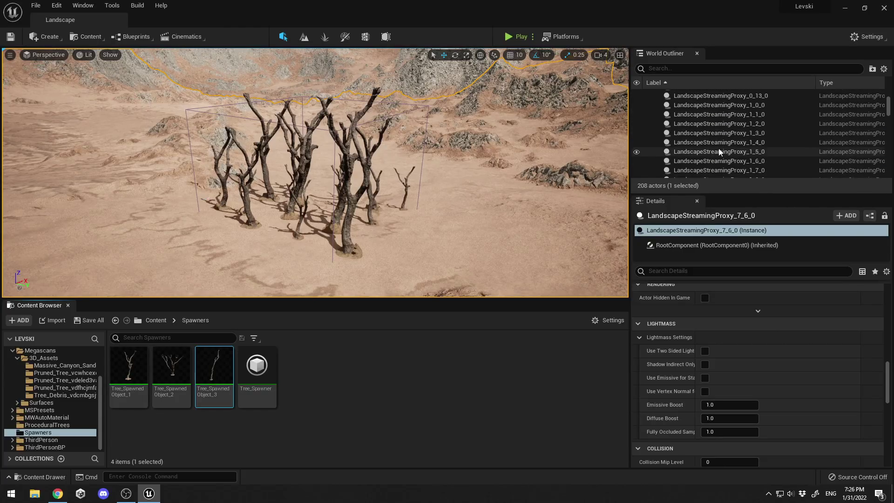
pyautogui.scroll(8, 719, 149)
pyautogui.click(654, 122)
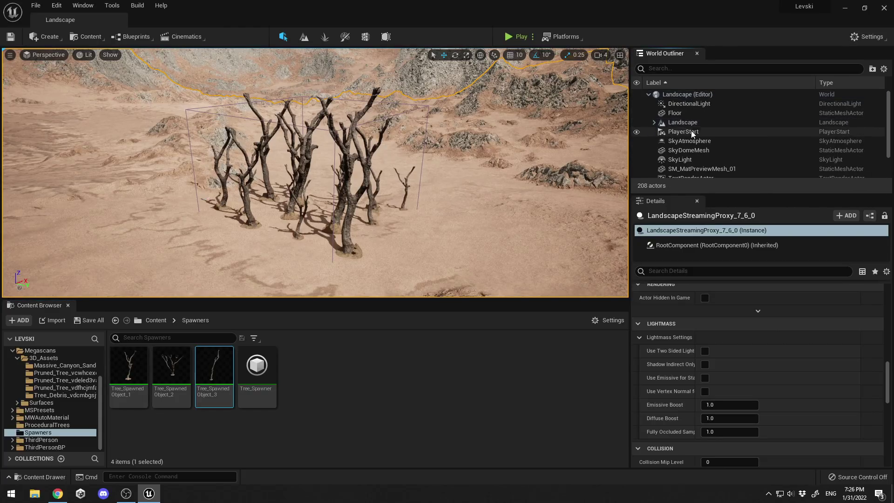
pyautogui.scroll(-1, 701, 158)
pyautogui.click(702, 165)
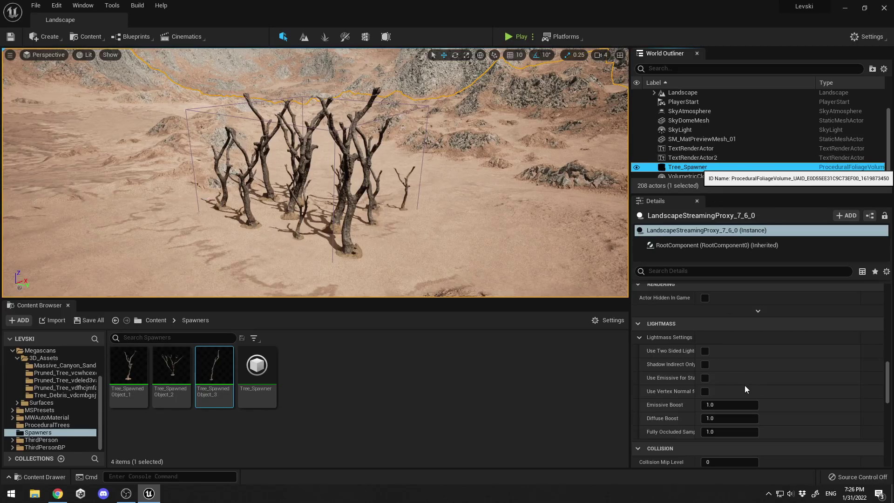
pyautogui.scroll(-5, 803, 384)
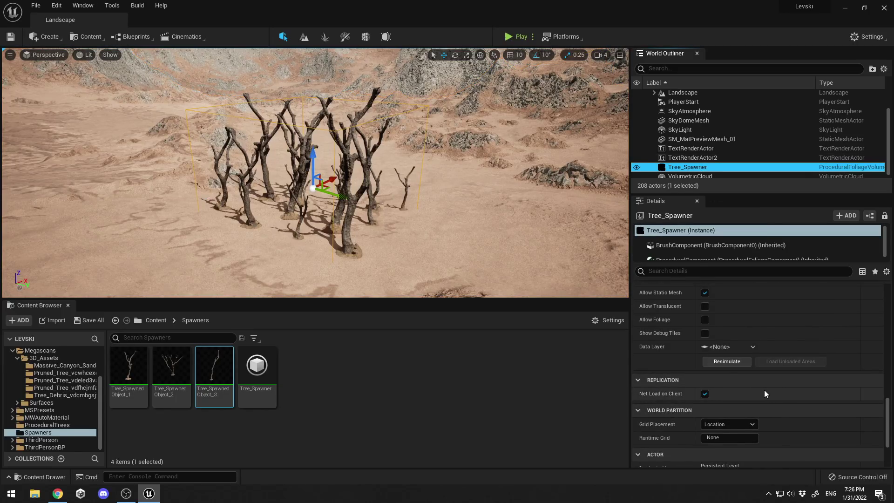
pyautogui.click(723, 362)
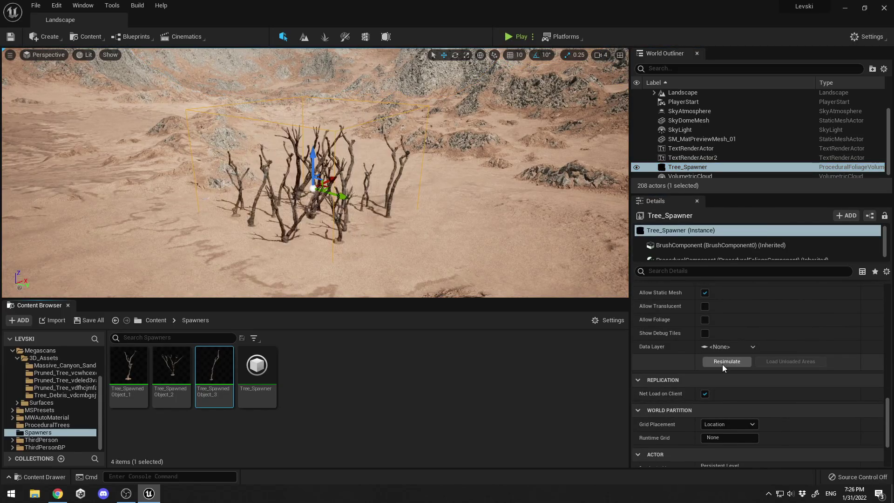
# Step: Fly around the Tree_Spawner volume to examine the mix, size and spacing of the spawned trees
pyautogui.moveTo(315, 172); pyautogui.dragTo(428, 182, button='right')
pyautogui.press('w')
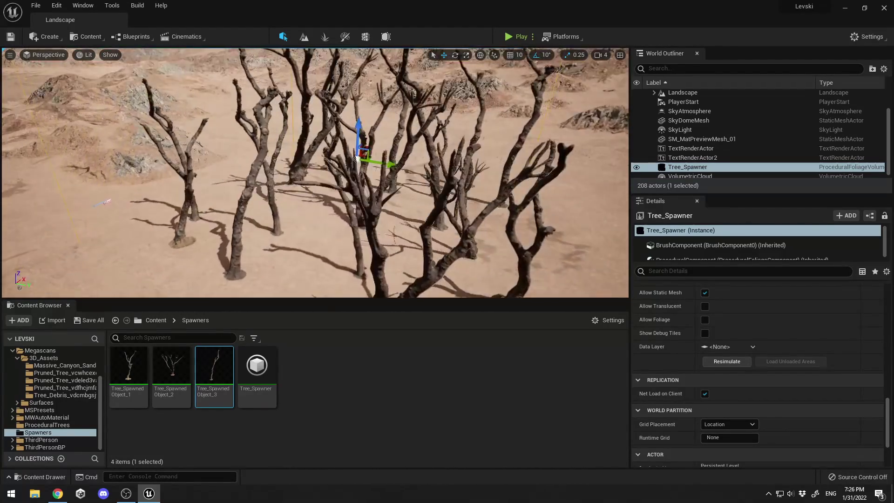
pyautogui.press('d')
pyautogui.moveTo(577, 156); pyautogui.dragTo(470, 156, button='right')
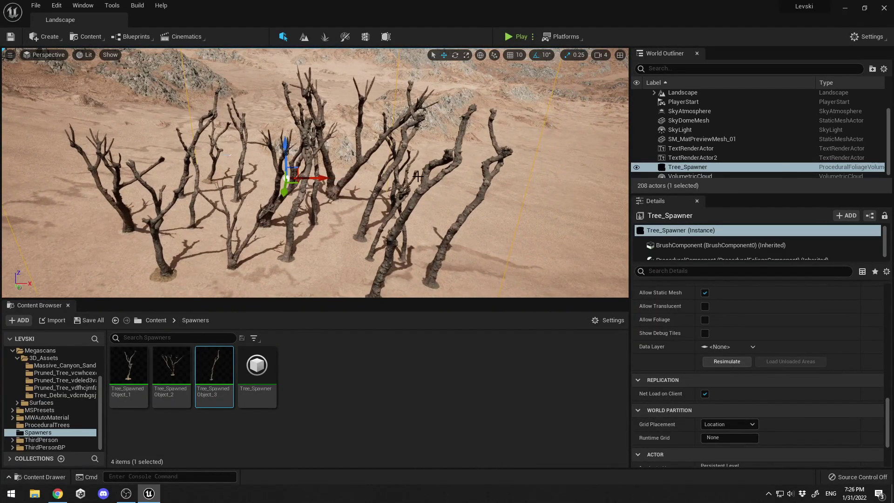
pyautogui.press('a')
pyautogui.press('w')
pyautogui.moveTo(419, 177); pyautogui.dragTo(386, 159, button='right')
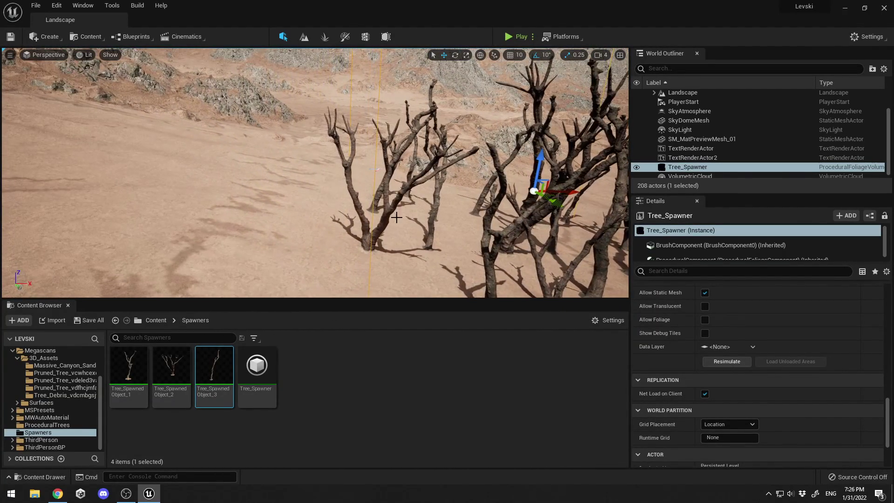
pyautogui.moveTo(396, 217); pyautogui.dragTo(542, 200, button='right')
pyautogui.press('s')
pyautogui.press('a')
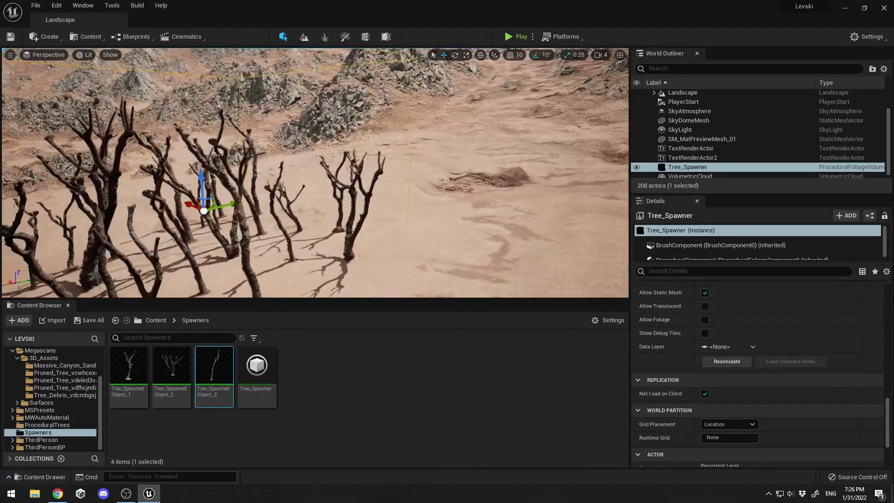
pyautogui.moveTo(456, 226); pyautogui.dragTo(151, 173, button='right')
pyautogui.press('w')
pyautogui.press('d')
pyautogui.press('d')
# Step: Set the Tree_Spawner volume's scale to 100 on every axis and resimulate its foliage
pyautogui.click(725, 329)
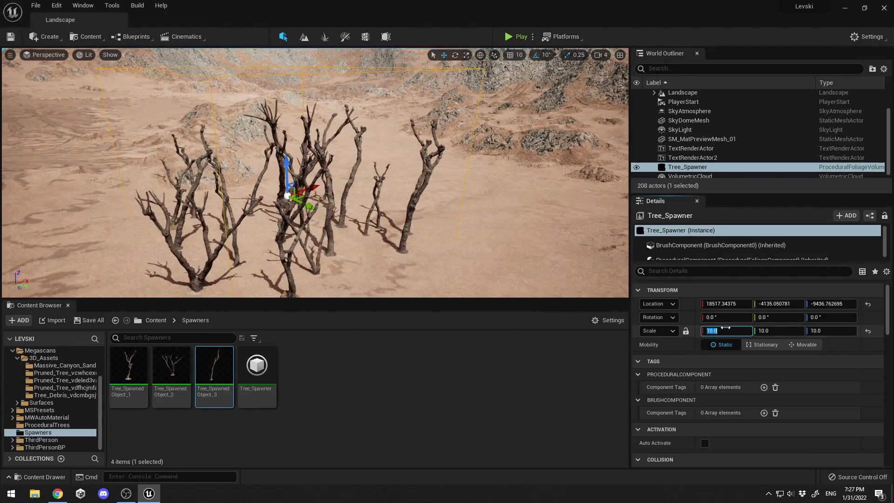
pyautogui.moveTo(419, 196); pyautogui.dragTo(325, 184, button='right')
pyautogui.press('s')
pyautogui.press('d')
pyautogui.click(725, 330)
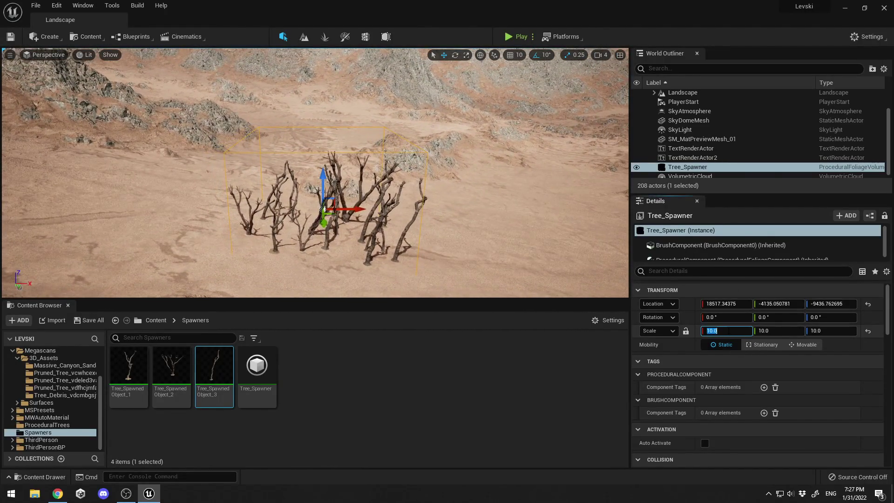
pyautogui.write('100')
pyautogui.press('Tab')
pyautogui.write('10')
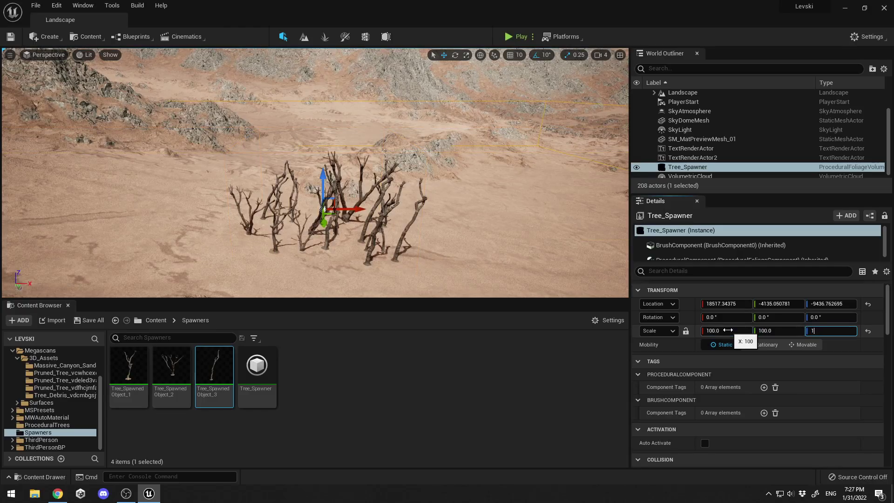
pyautogui.scroll(-10, 748, 368)
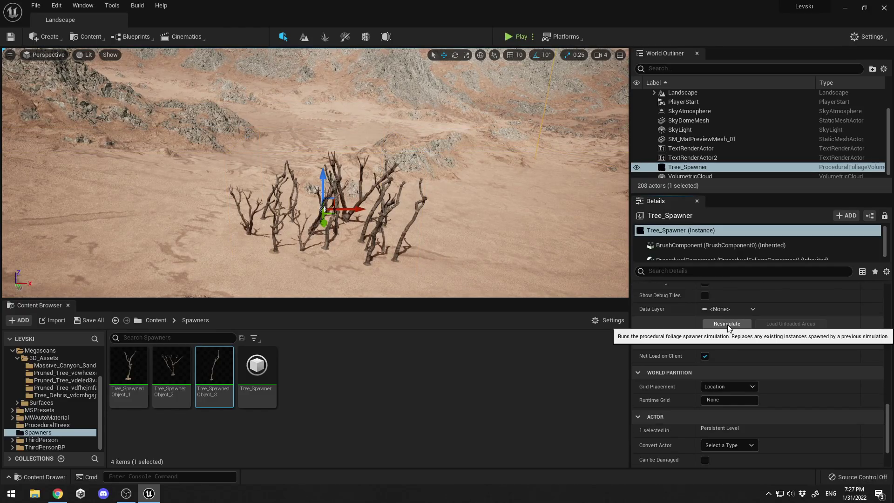
pyautogui.click(727, 323)
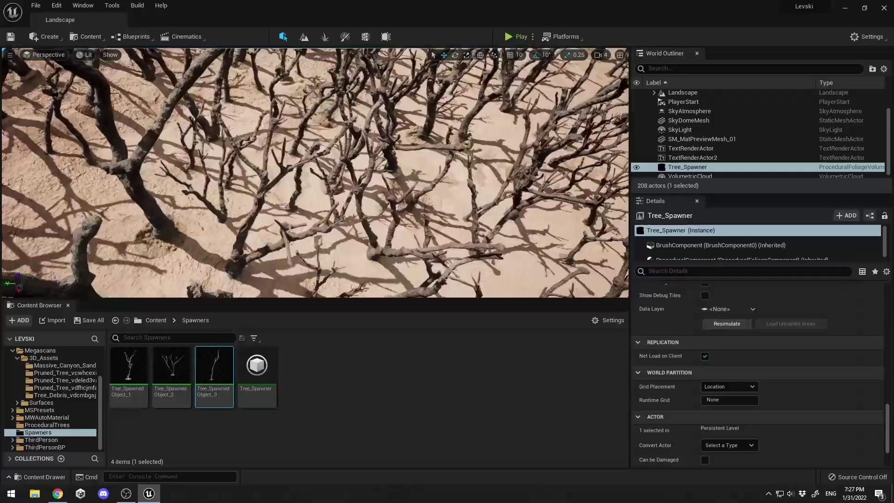
# Step: Fly over the landscape to inspect how the trees cover the sand, rocky slopes and forest edges
pyautogui.press('s')
pyautogui.moveTo(315, 173); pyautogui.dragTo(186, 200, button='right')
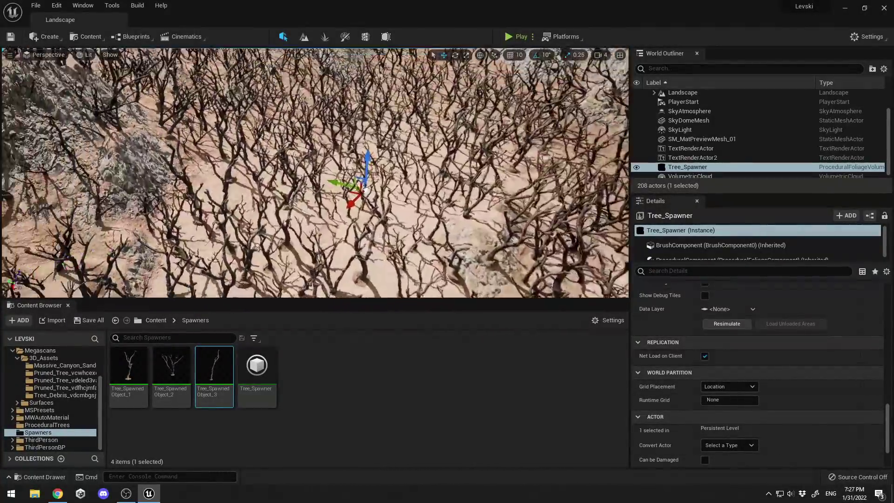
pyautogui.moveTo(315, 135); pyautogui.dragTo(314, 127, button='right')
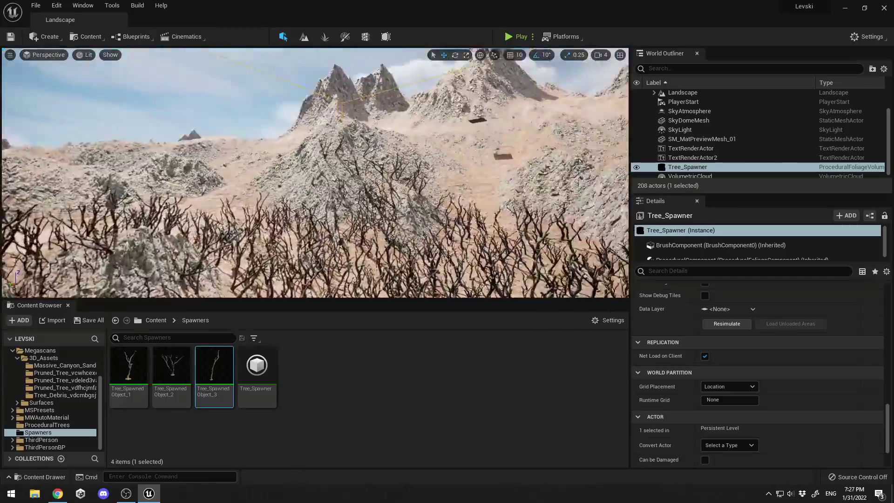
pyautogui.moveTo(314, 172); pyautogui.dragTo(312, 246, button='right')
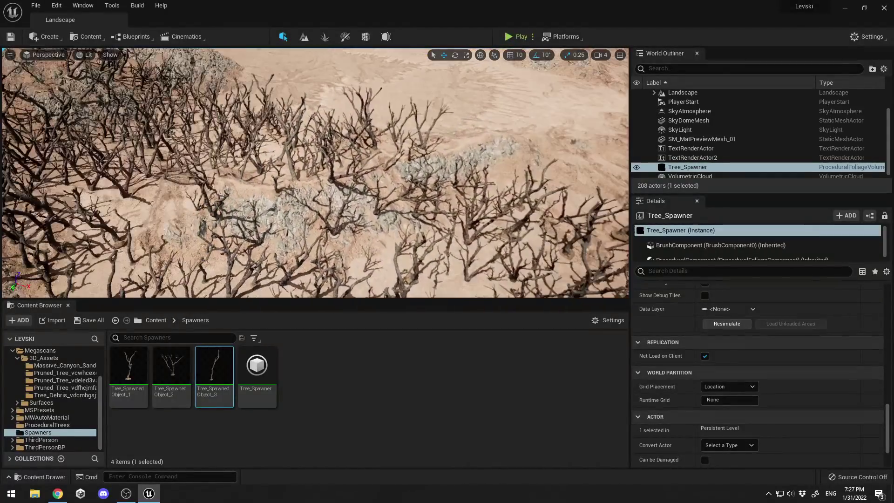
pyautogui.press('F11')
pyautogui.moveTo(477, 170); pyautogui.dragTo(478, 167, button='right')
pyautogui.press('F11')
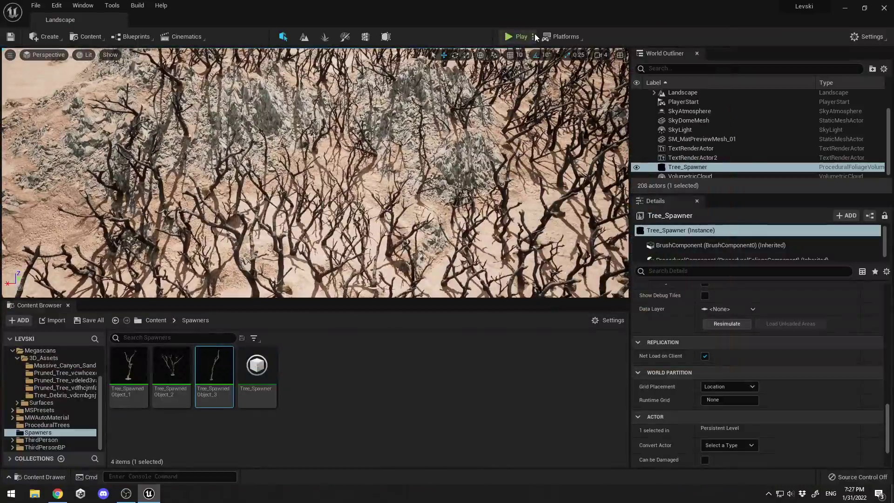
# Step: Play the level in full screen and run the character among the spawned trees to check the forest
pyautogui.click(513, 34)
pyautogui.press('F11')
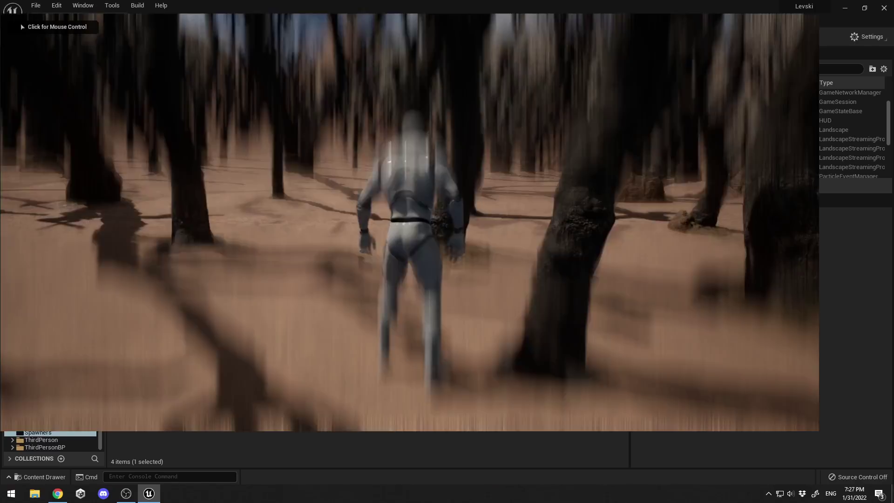
pyautogui.click(447, 252)
pyautogui.press('w')
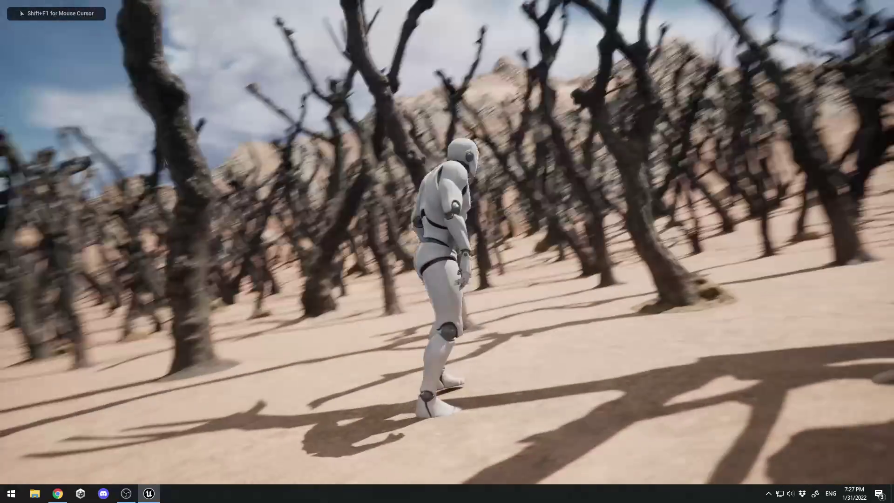
pyautogui.press('w')
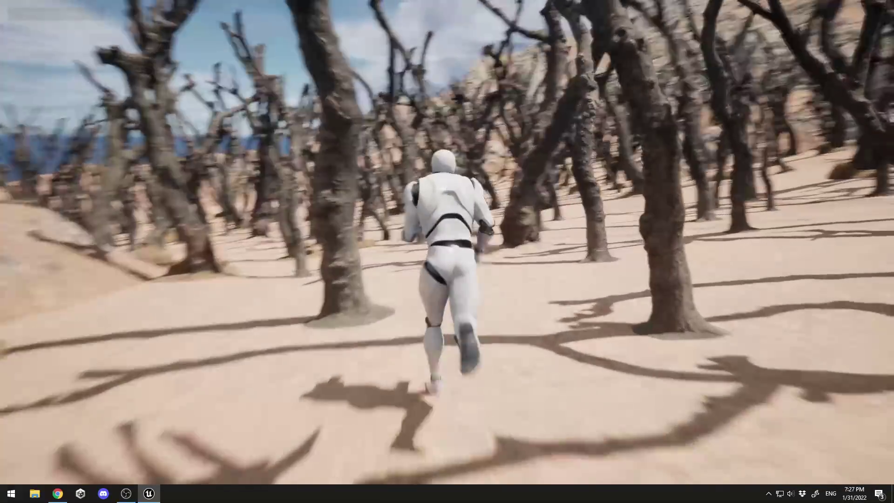
pyautogui.press('d')
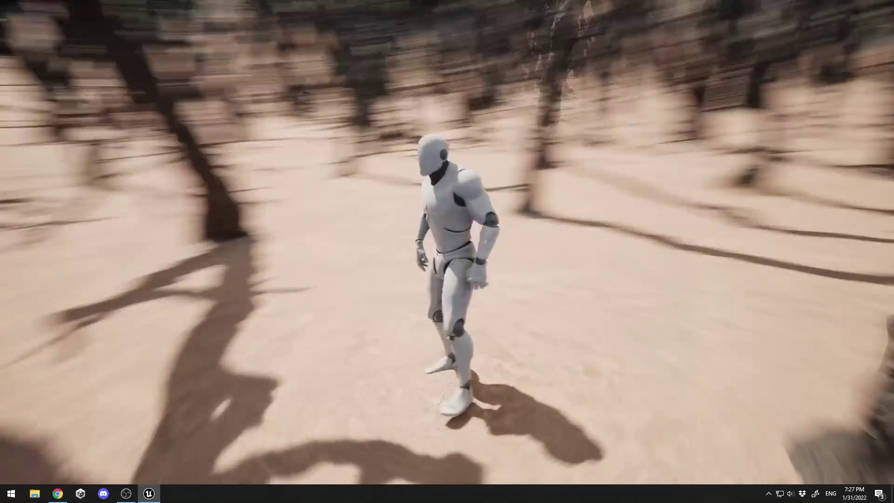
# Step: Move the character through the forest and turn the view to examine the trees' spacing, variety and shadows on the sand and towards the rocky hills
pyautogui.press('w')
pyautogui.press('w')
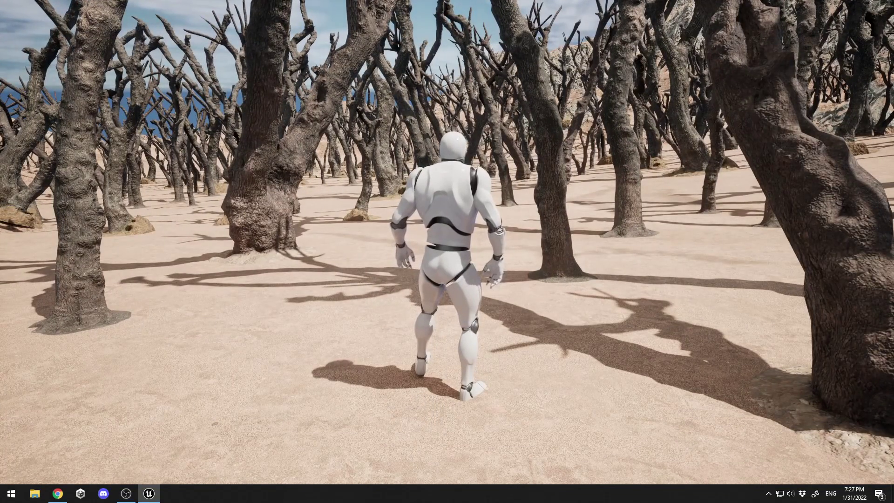
pyautogui.press('w')
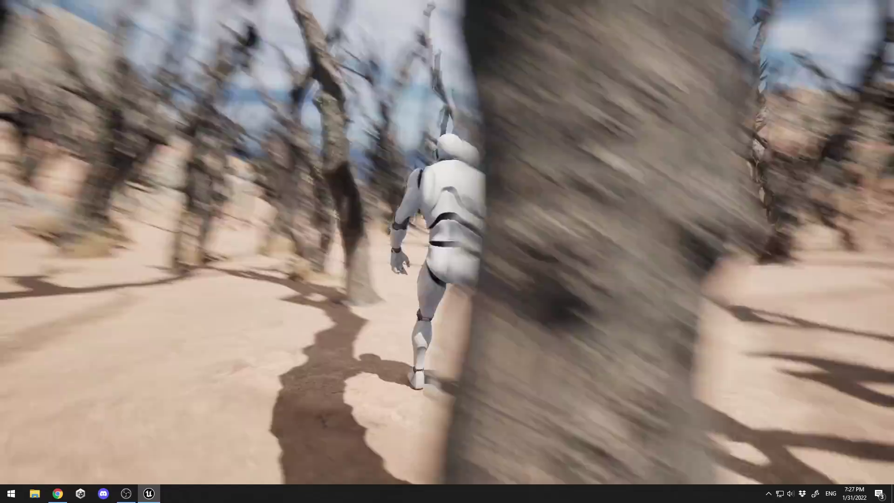
pyautogui.press('s')
pyautogui.press('w')
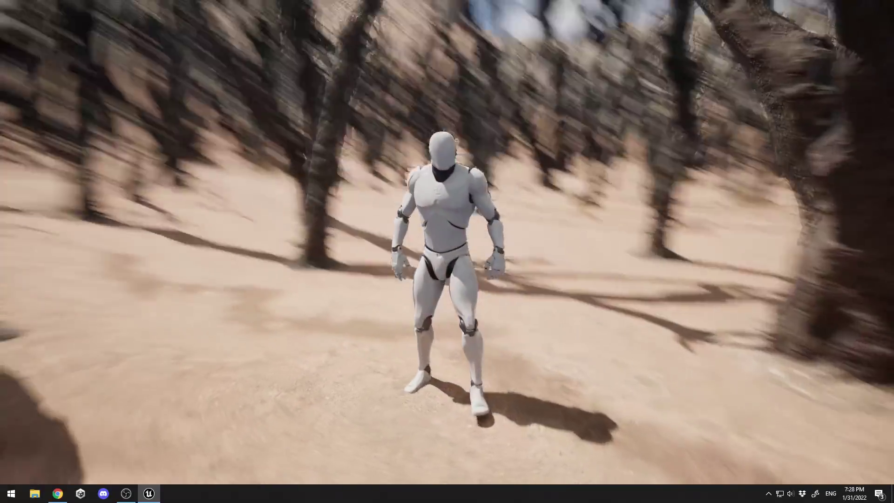
pyautogui.press('w')
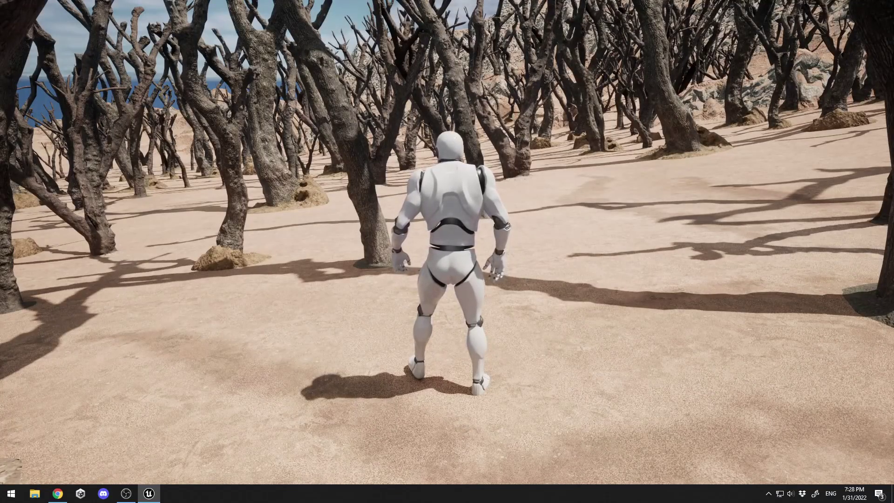
pyautogui.press('a')
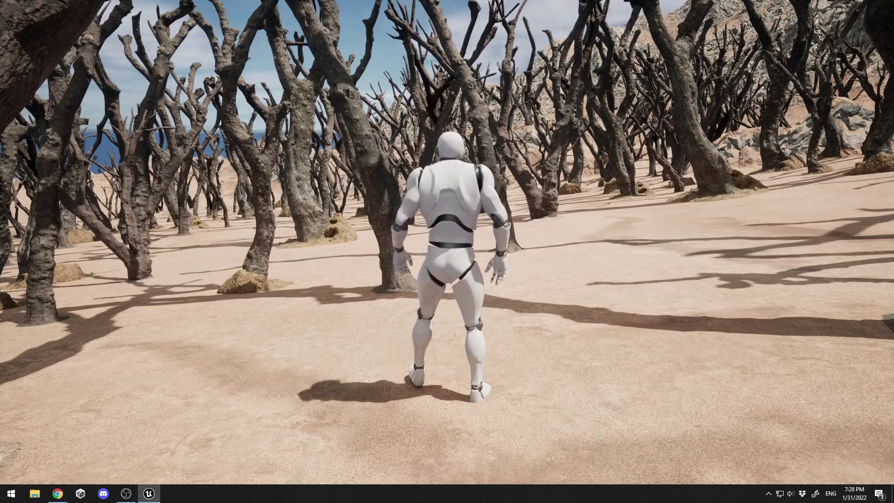
pyautogui.press('w')
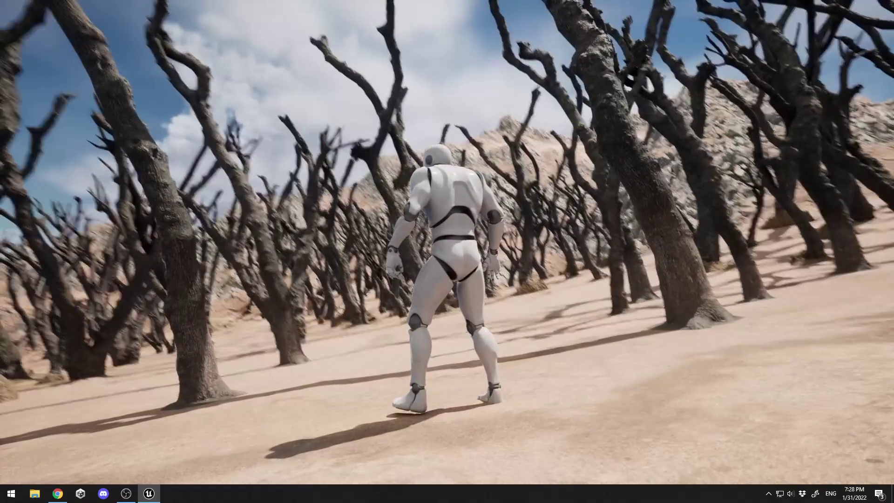
pyautogui.moveTo(447, 252)
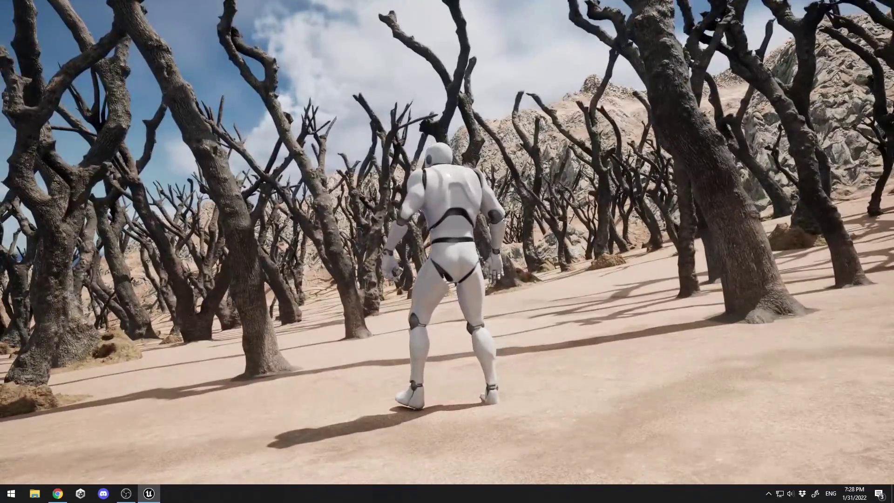
pyautogui.press('w')
pyautogui.press('a')
pyautogui.press('w')
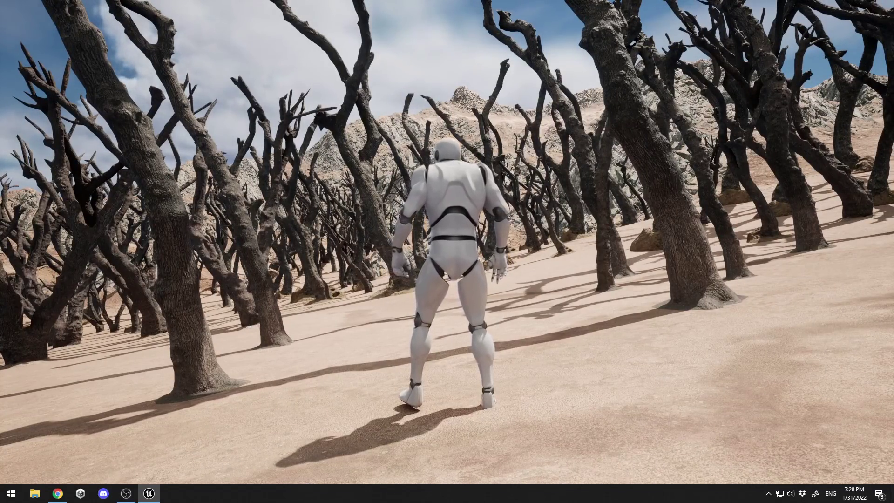
pyautogui.press('w')
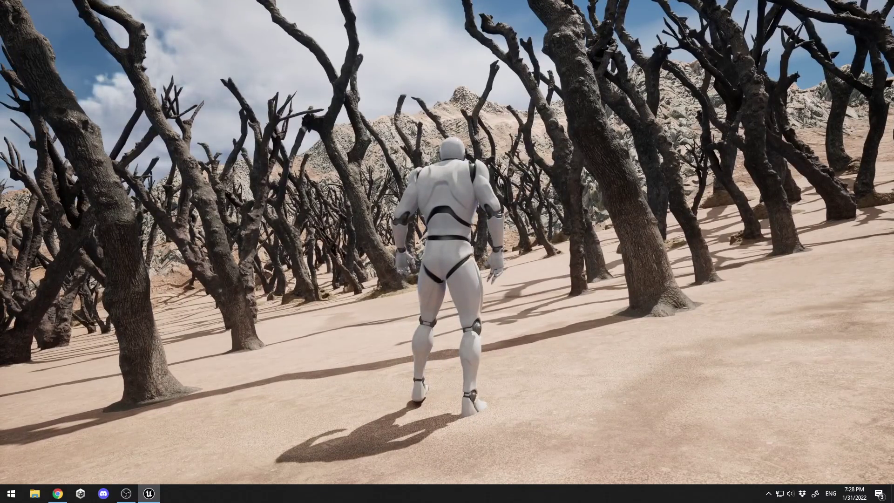